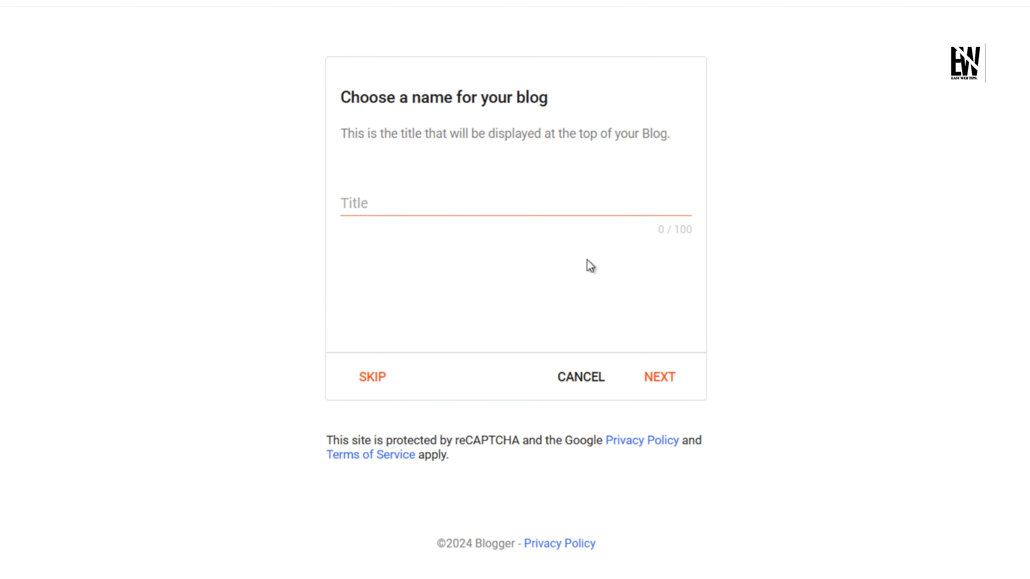
- Name the new blog "Tasty Bites" and continue to the address choice
{"action": "left_click", "coordinate": [393, 206]}
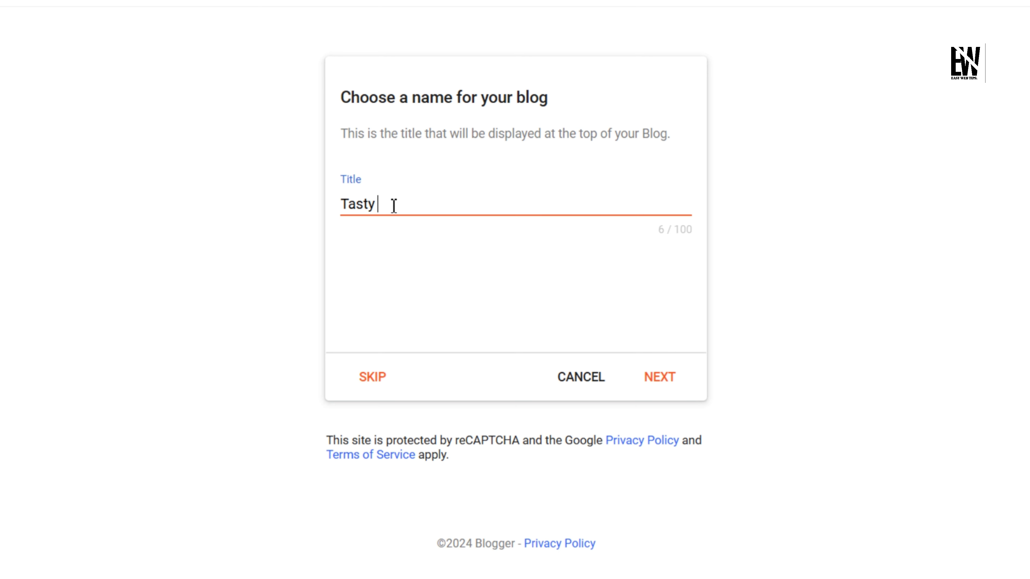
{"action": "type", "text": "Tasty Bites"}
{"action": "left_click", "coordinate": [667, 385]}
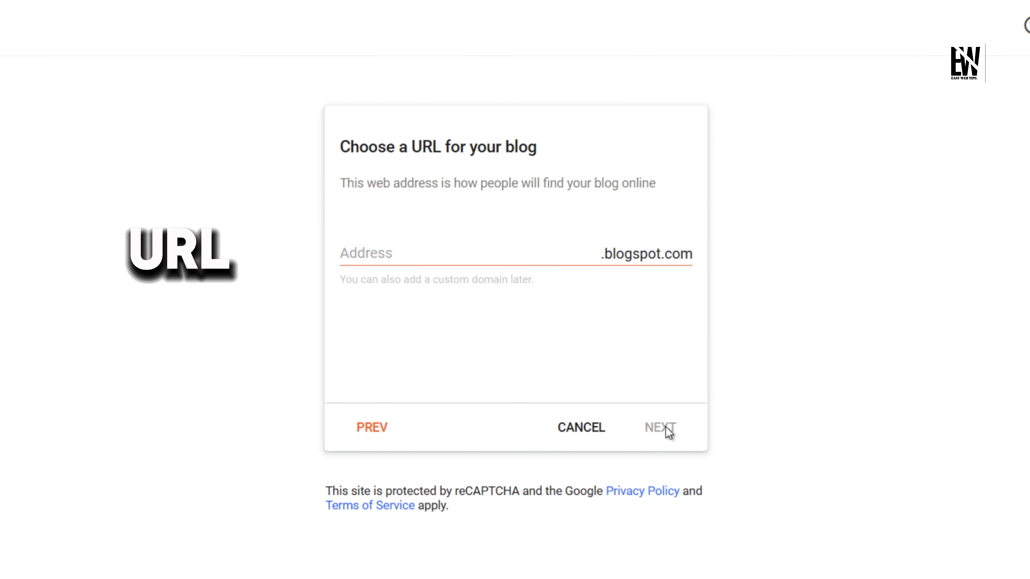
- Set the blog's web address to tastybites000.blogspot.com and continue to the display name
{"action": "left_click", "coordinate": [397, 260]}
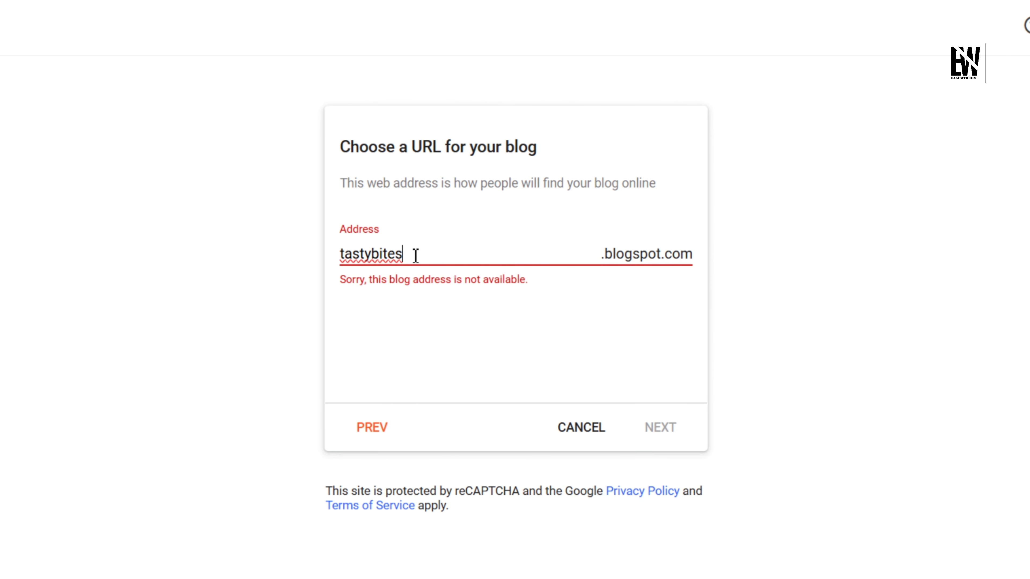
{"action": "type", "text": "foryou"}
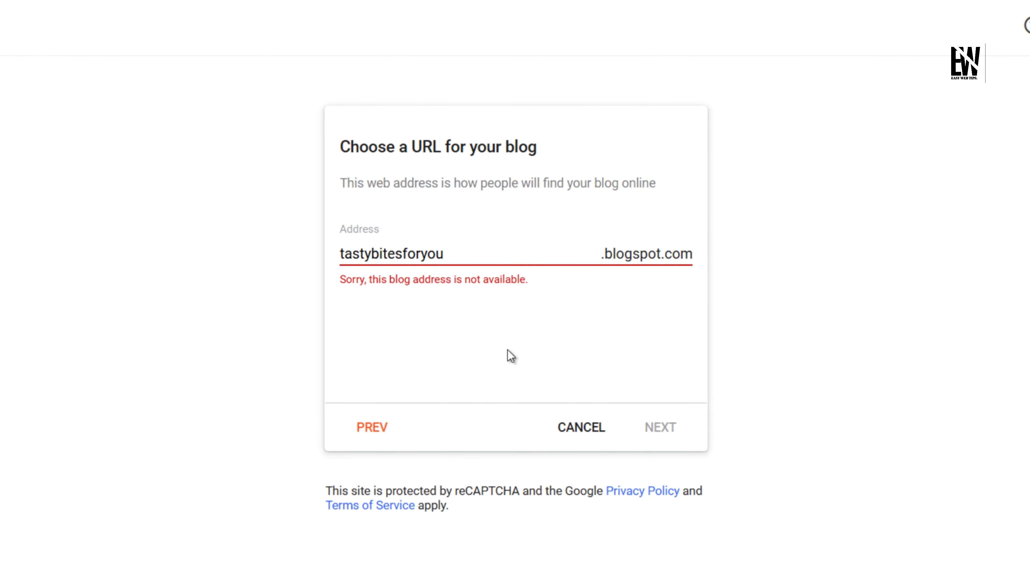
{"action": "left_click_drag", "start_coordinate": [402, 253], "coordinate": [474, 251]}
{"action": "type", "text": "000"}
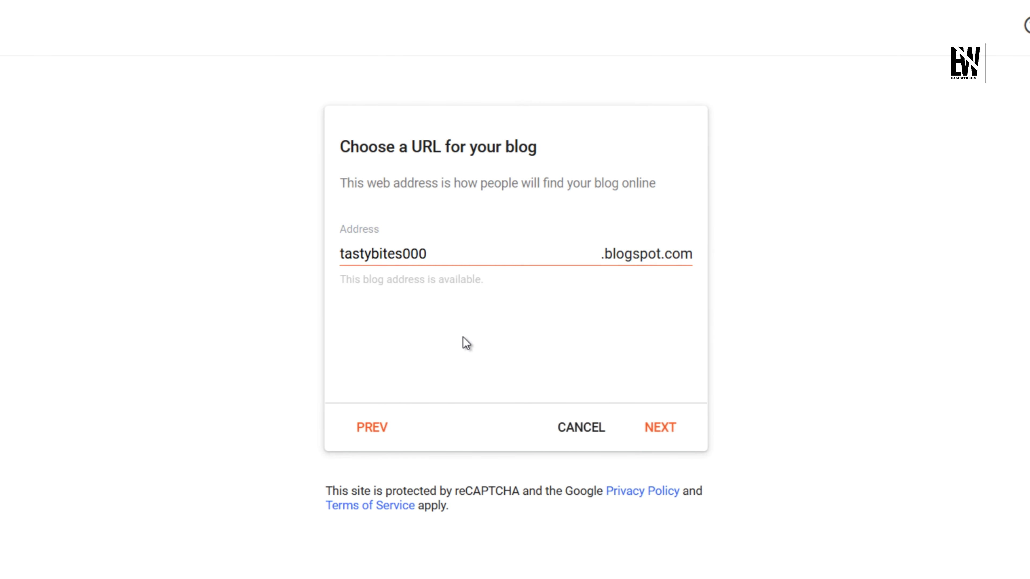
{"action": "left_click", "coordinate": [675, 426]}
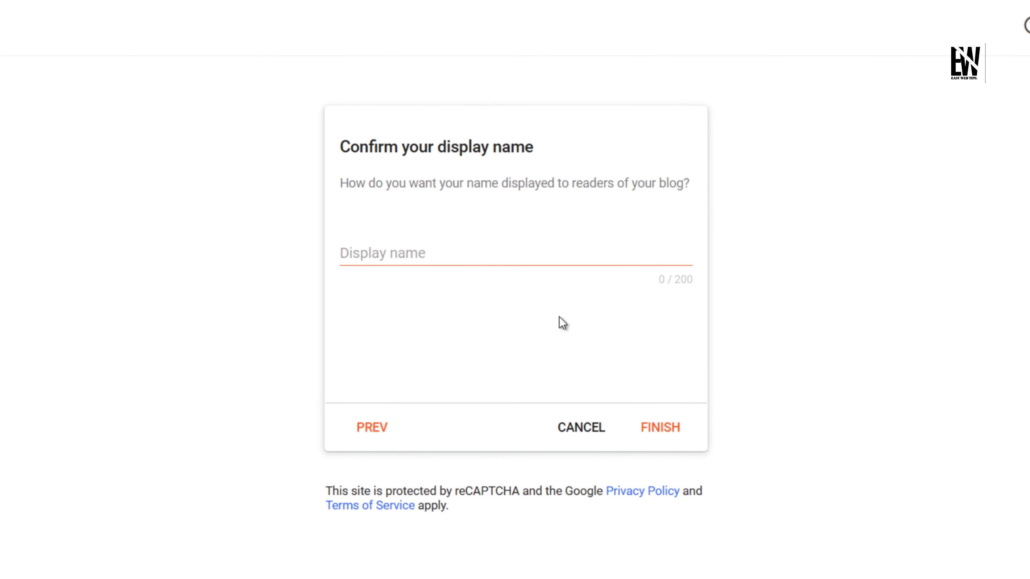
- Enter "Tasty Bites" as the display name and finish creating the blog
{"action": "left_click", "coordinate": [411, 258]}
{"action": "type", "text": "Tasty Bites"}
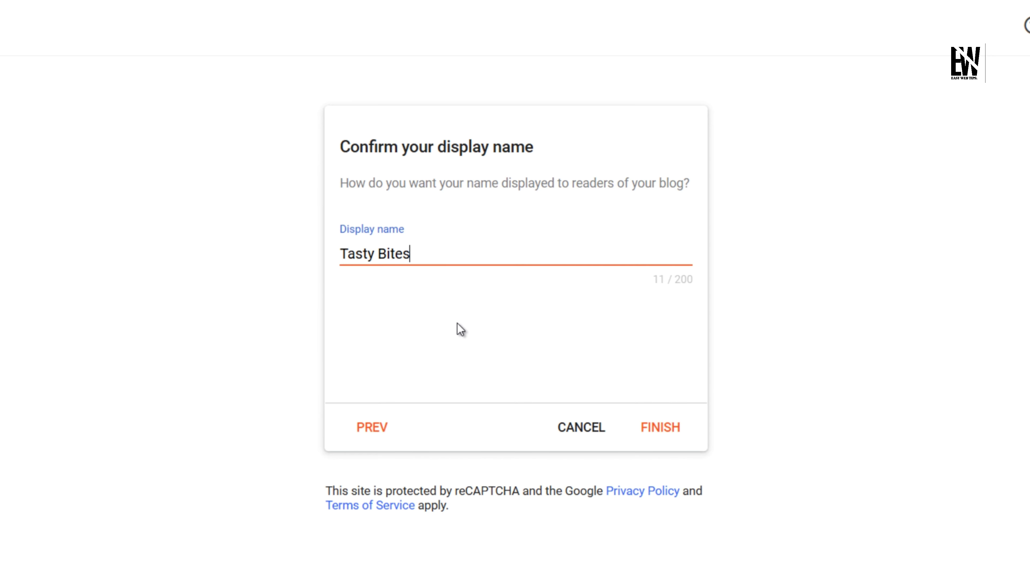
{"action": "left_click", "coordinate": [653, 429]}
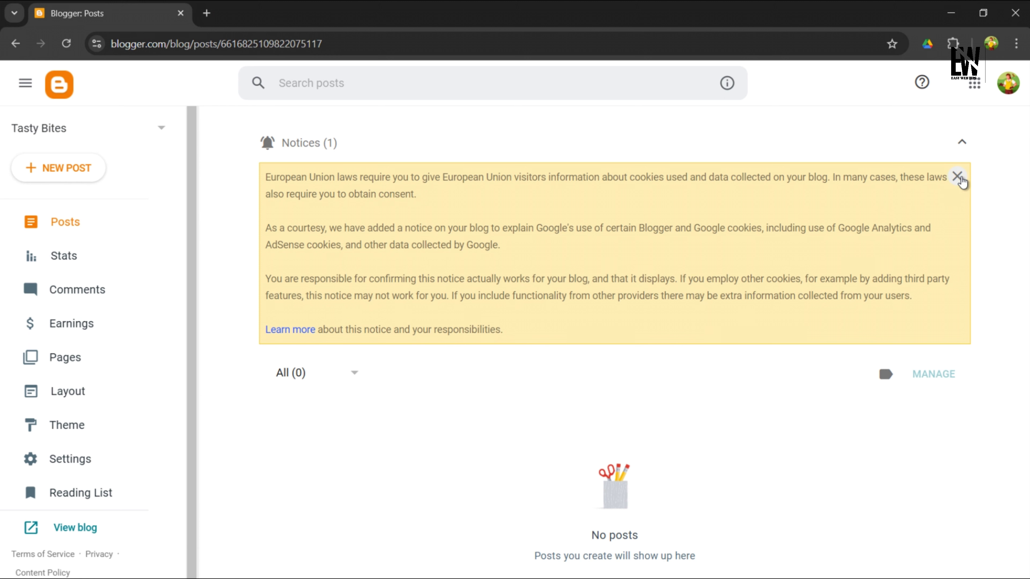
- Dismiss the European Union cookie notice above the blog's post list
{"action": "left_click", "coordinate": [957, 176]}
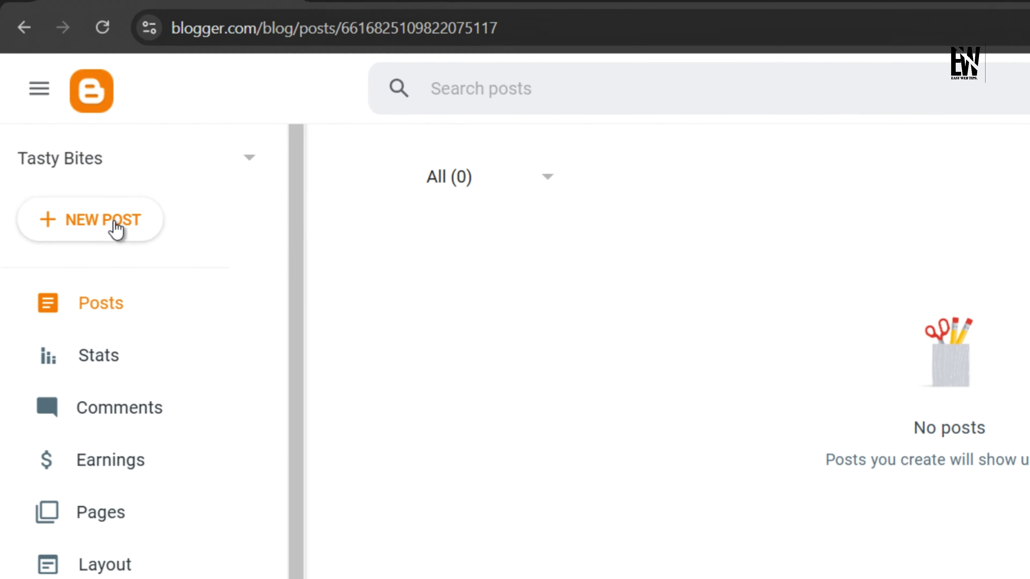
{"action": "left_click", "coordinate": [138, 251]}
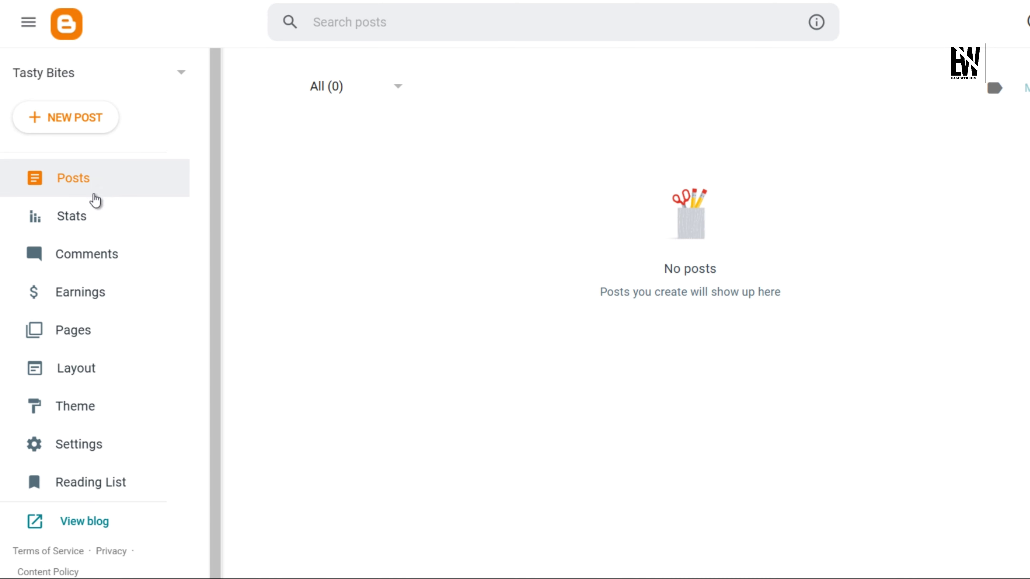
- Look through the blog's statistics, comments, earnings and pages sections
{"action": "left_click", "coordinate": [80, 219]}
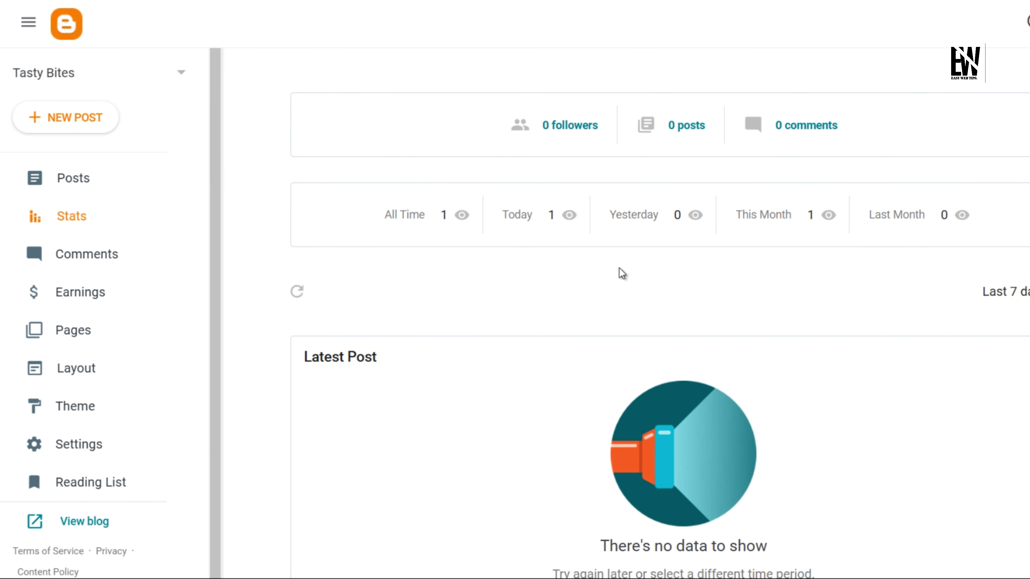
{"action": "scroll", "coordinate": [780, 273], "scroll_direction": "down", "scroll_amount": 10}
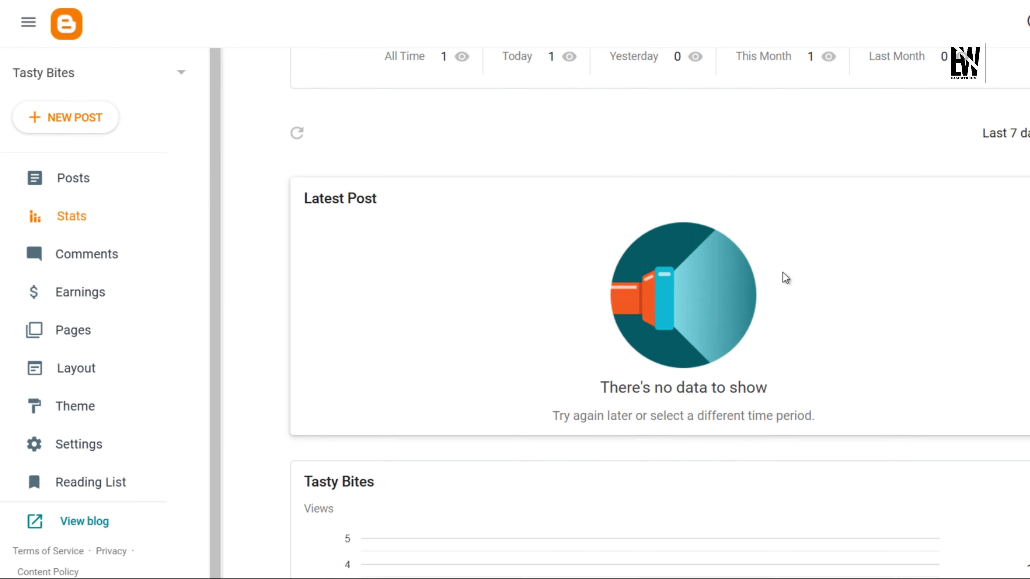
{"action": "scroll", "coordinate": [785, 283], "scroll_direction": "down", "scroll_amount": 8}
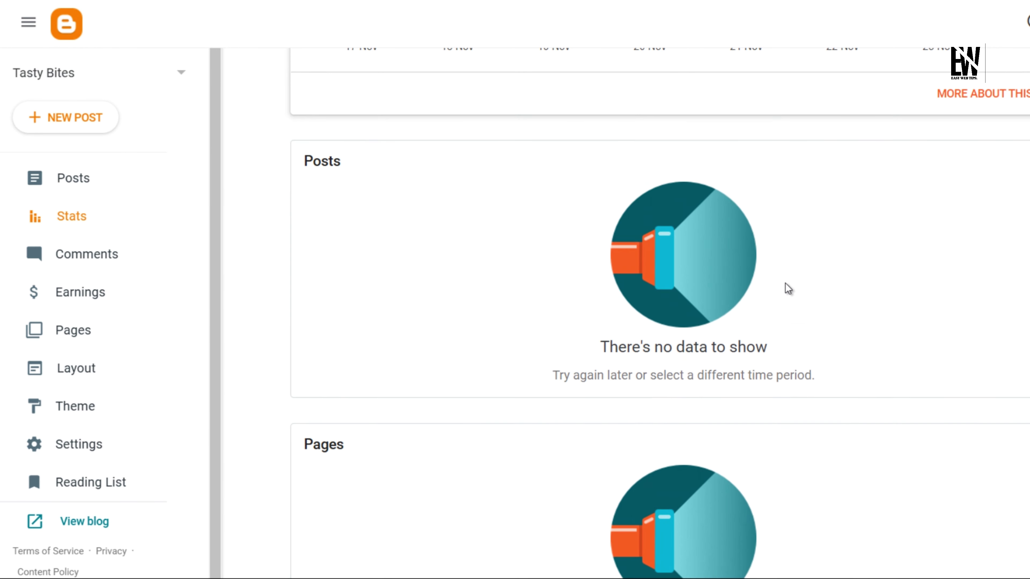
{"action": "left_click", "coordinate": [104, 256]}
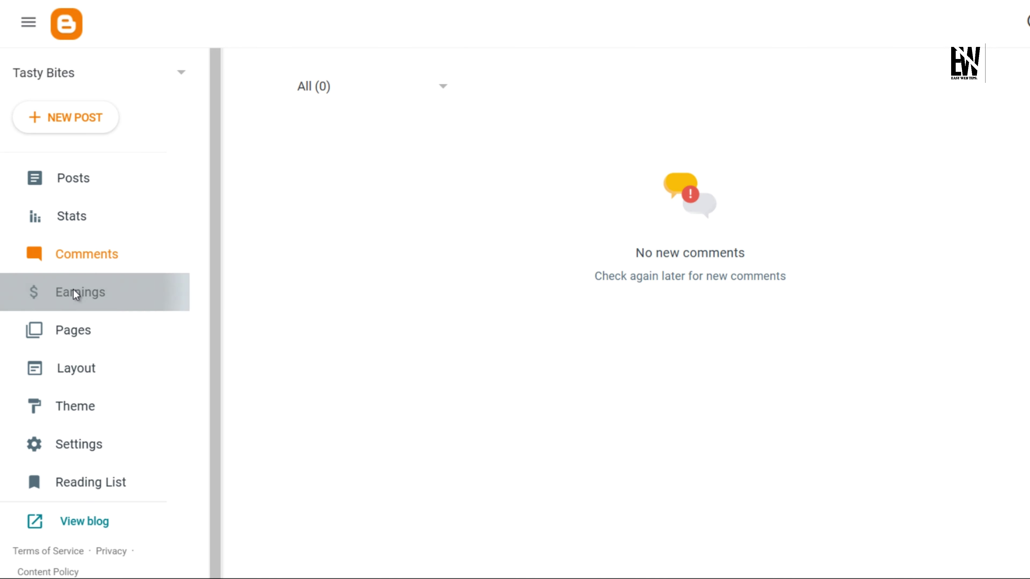
{"action": "left_click", "coordinate": [85, 293]}
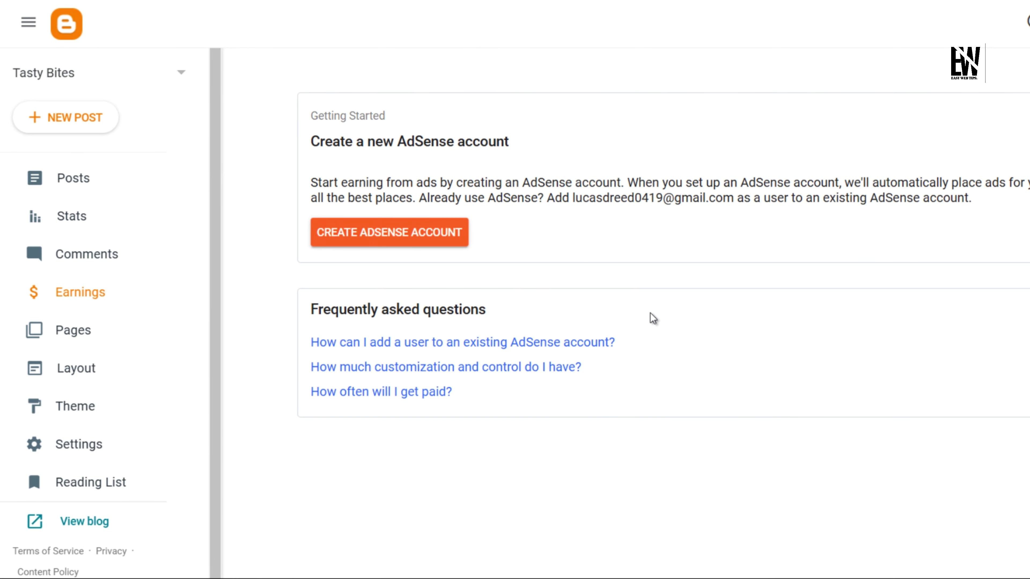
{"action": "left_click", "coordinate": [72, 331]}
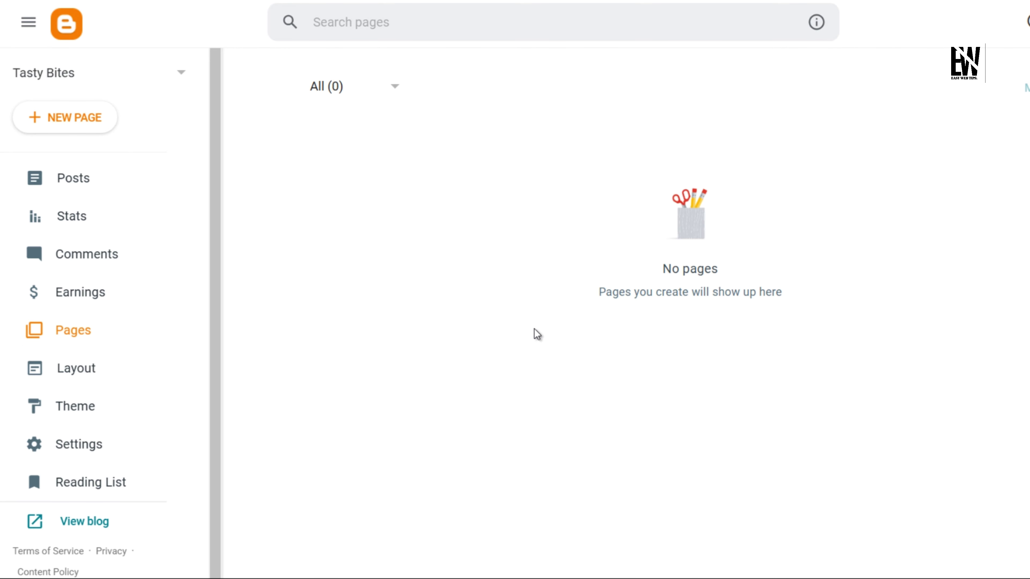
- Examine how the gadgets are arranged in the blog's layout, from the sidebar and header down to the footer
{"action": "left_click", "coordinate": [71, 369]}
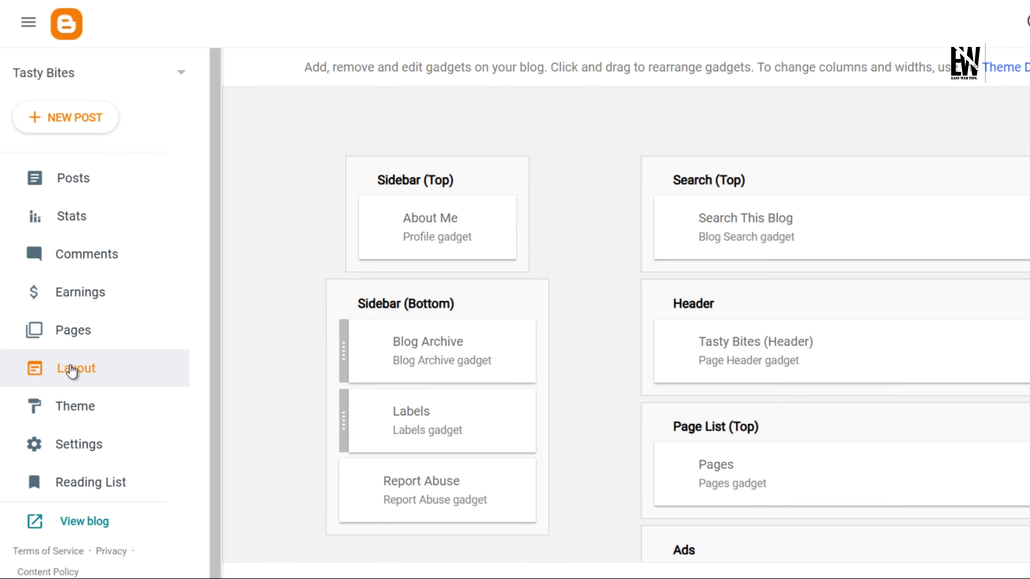
{"action": "scroll", "coordinate": [602, 386], "scroll_direction": "down", "scroll_amount": 3}
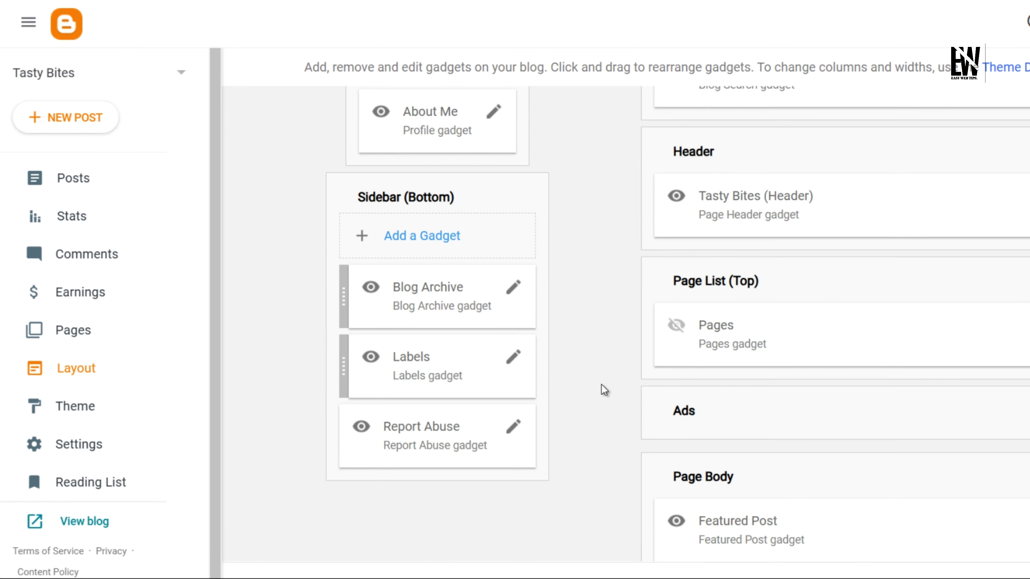
{"action": "scroll", "coordinate": [602, 386], "scroll_direction": "down", "scroll_amount": 6}
{"action": "scroll", "coordinate": [601, 384], "scroll_direction": "down", "scroll_amount": 3}
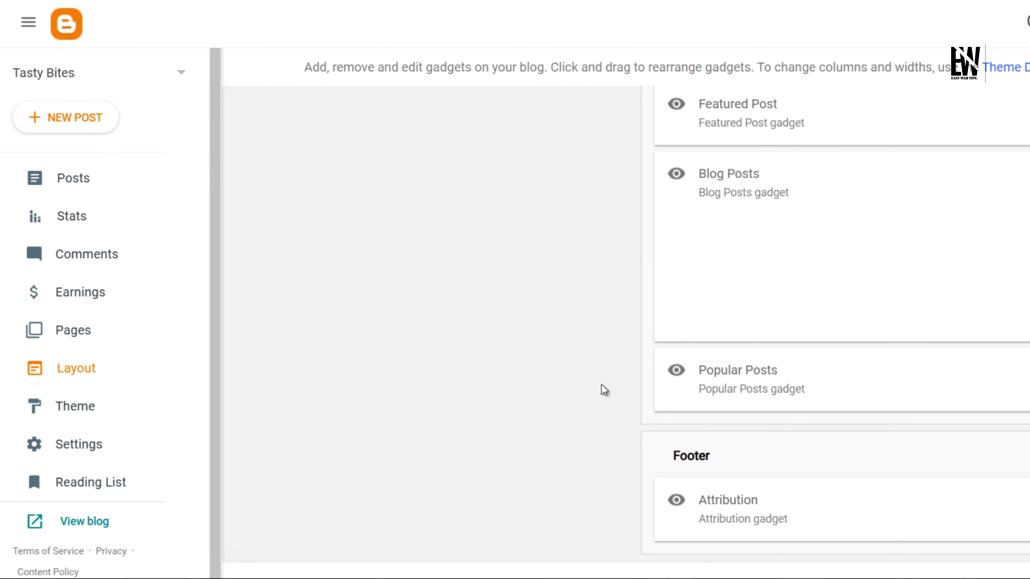
{"action": "scroll", "coordinate": [601, 384], "scroll_direction": "up", "scroll_amount": 10}
- Browse the available blog themes, including the Contempo and Soho designs
{"action": "left_click", "coordinate": [75, 406]}
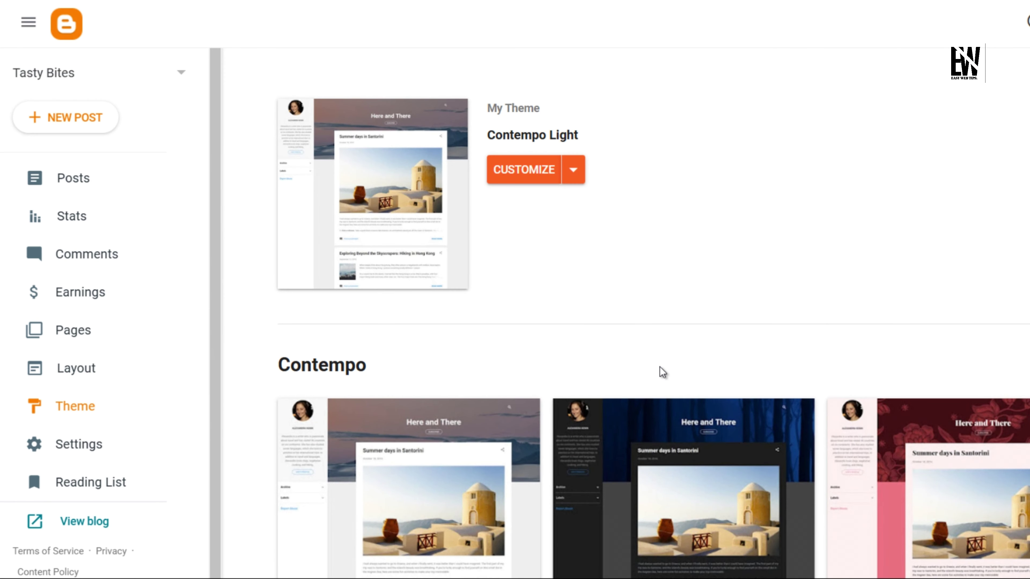
{"action": "scroll", "coordinate": [673, 357], "scroll_direction": "down", "scroll_amount": 4}
{"action": "scroll", "coordinate": [683, 340], "scroll_direction": "down", "scroll_amount": 10}
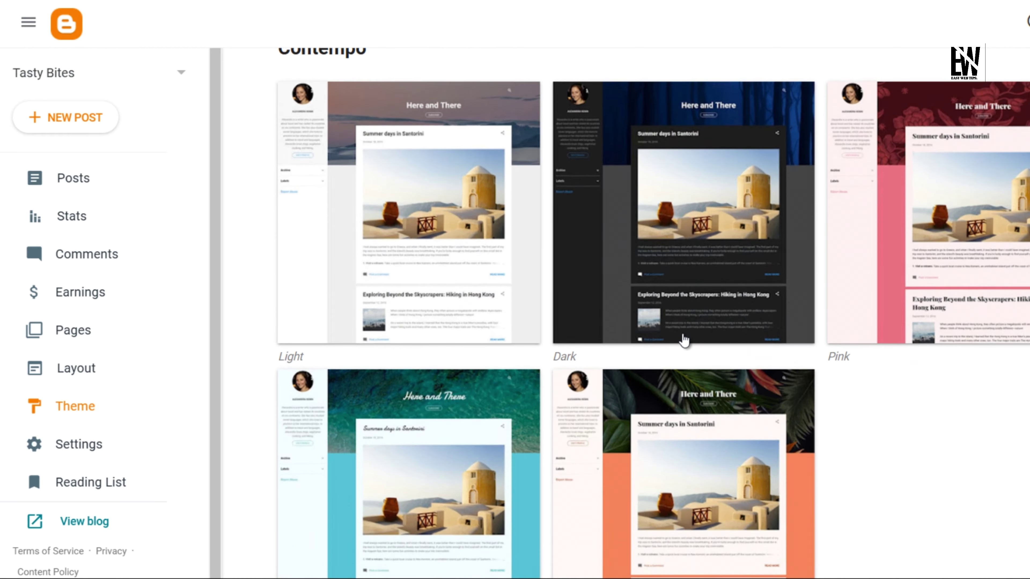
{"action": "scroll", "coordinate": [684, 341], "scroll_direction": "down", "scroll_amount": 15}
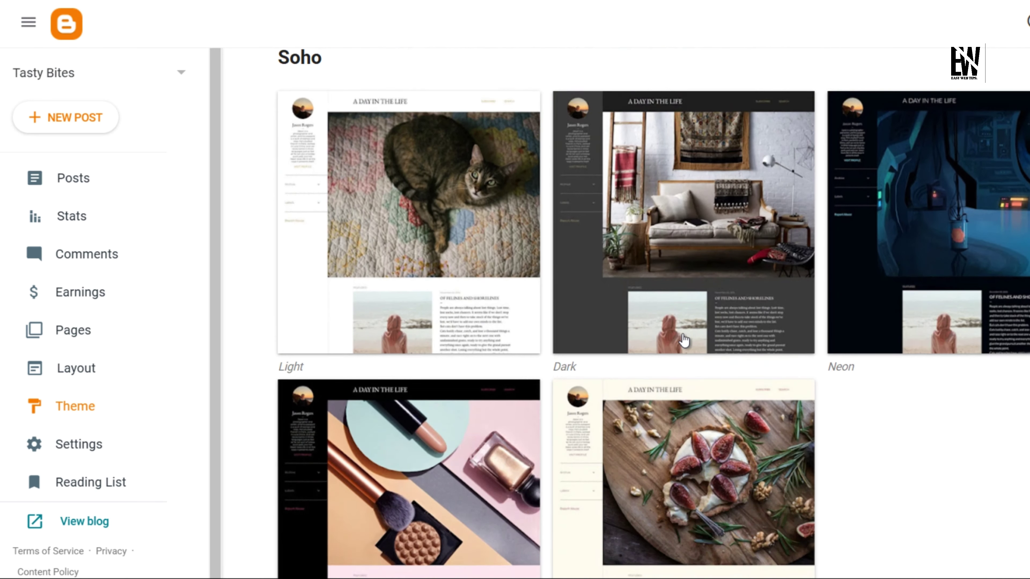
{"action": "scroll", "coordinate": [684, 347], "scroll_direction": "down", "scroll_amount": 20}
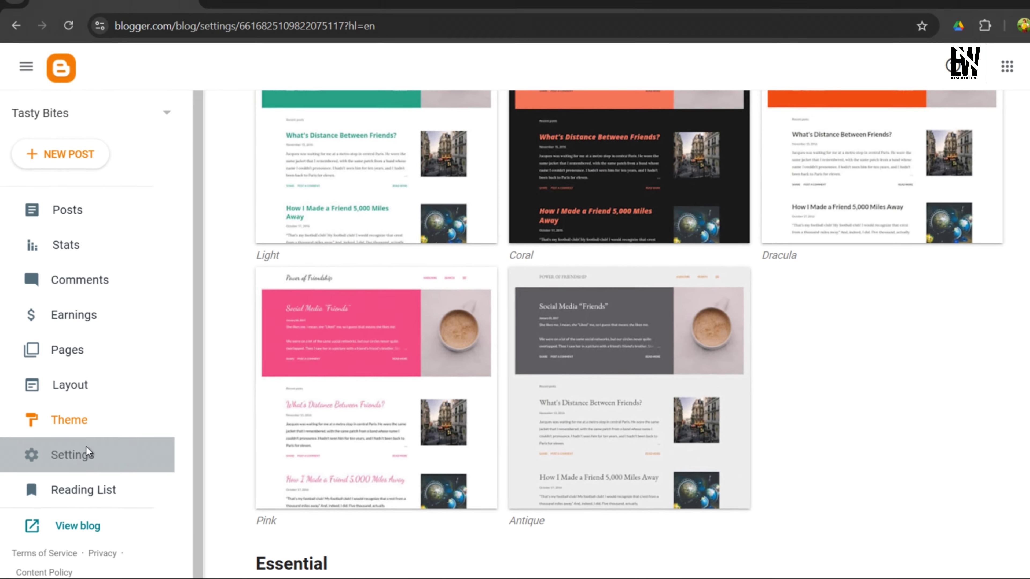
- Review the blog settings, from the basic, privacy and publishing options down to the post options
{"action": "left_click", "coordinate": [83, 445]}
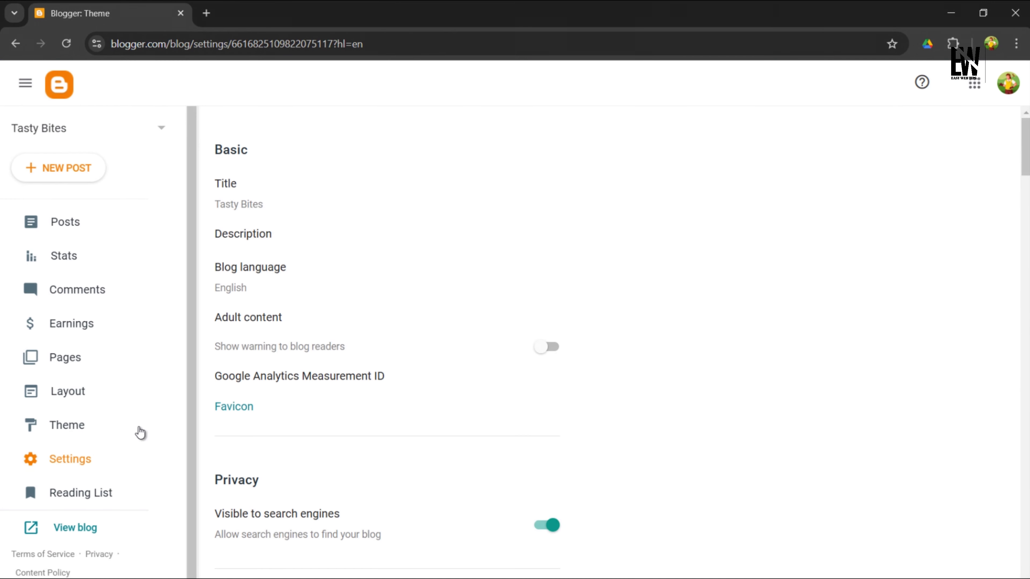
{"action": "scroll", "coordinate": [484, 352], "scroll_direction": "down", "scroll_amount": 12}
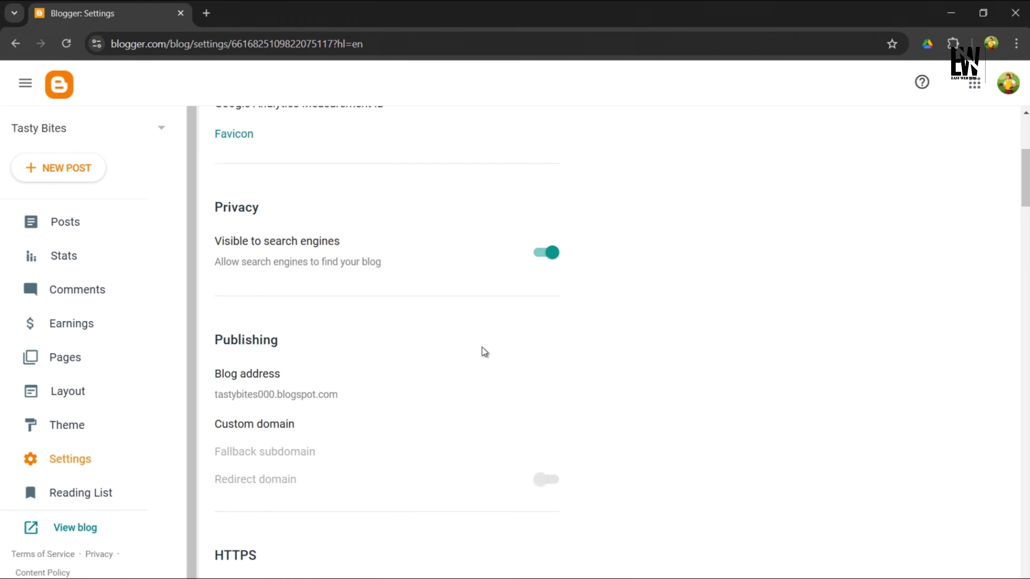
{"action": "scroll", "coordinate": [485, 352], "scroll_direction": "down", "scroll_amount": 15}
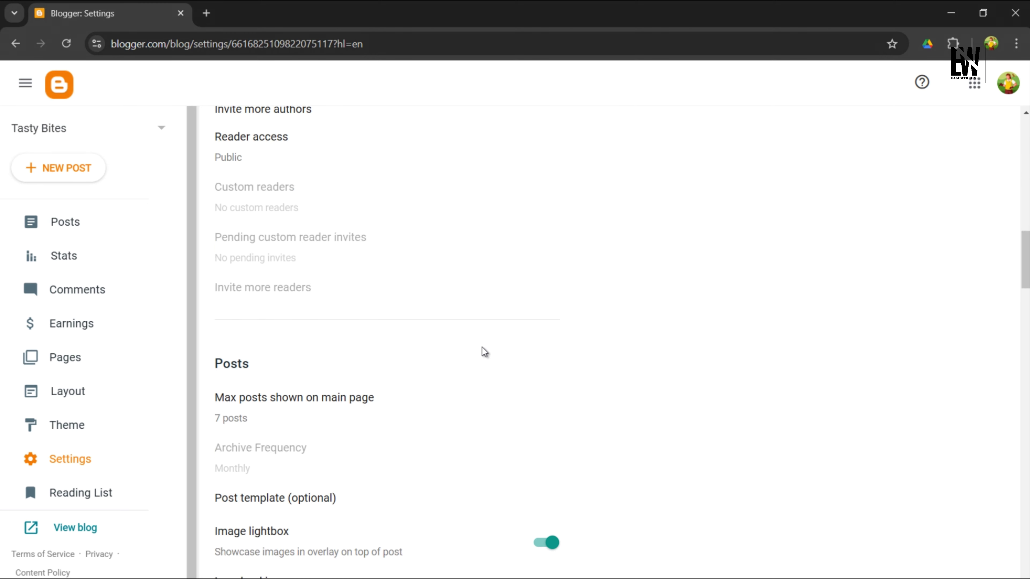
{"action": "scroll", "coordinate": [484, 352], "scroll_direction": "down", "scroll_amount": 6}
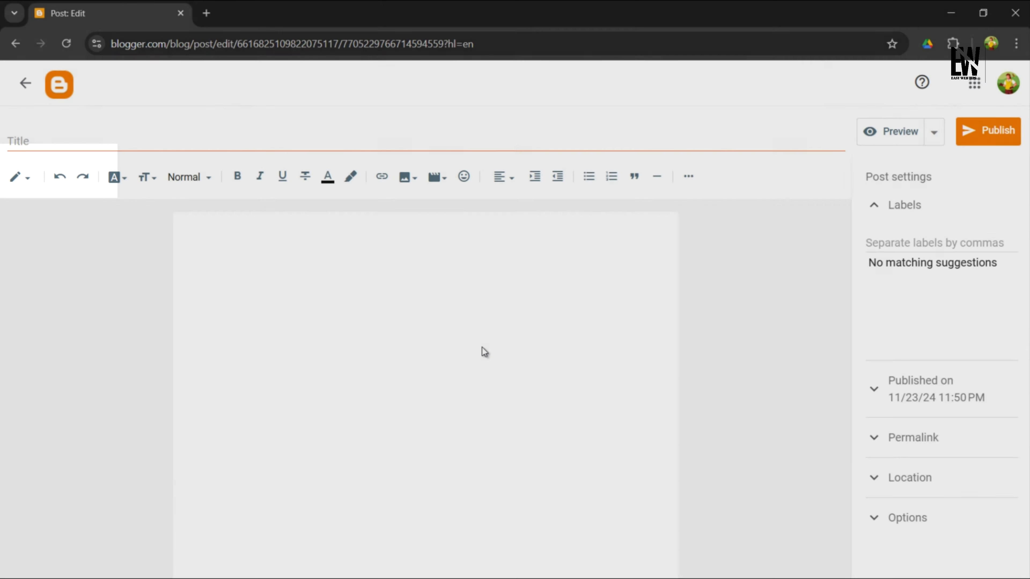
- Title the new post "Fresh Carrot Juice Recipe" and publish it to the blog
{"action": "left_click", "coordinate": [140, 142]}
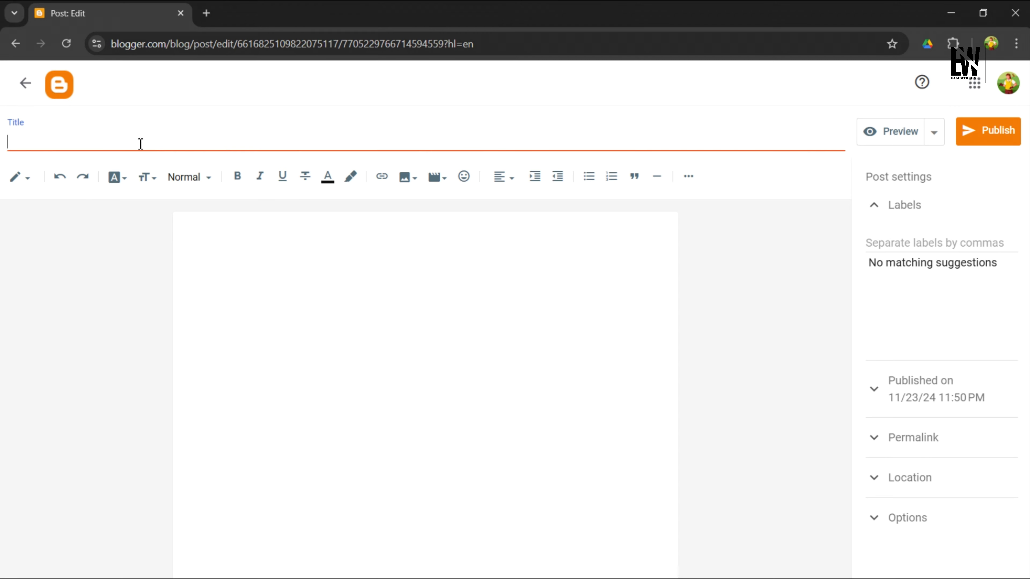
{"action": "type", "text": "Fresh Carrot Juice Recipe"}
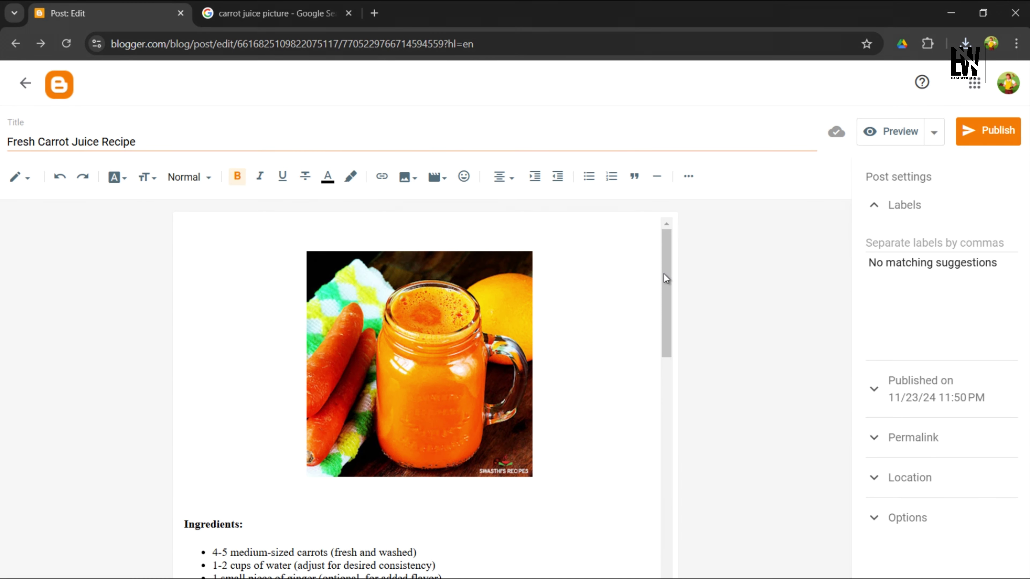
{"action": "left_click_drag", "start_coordinate": [665, 278], "coordinate": [662, 236]}
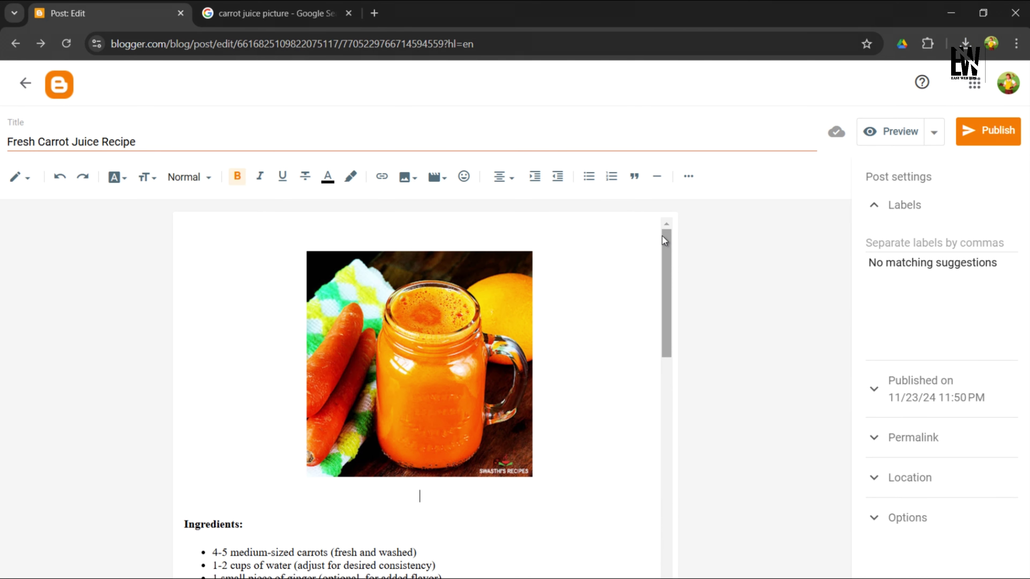
{"action": "left_click", "coordinate": [990, 135]}
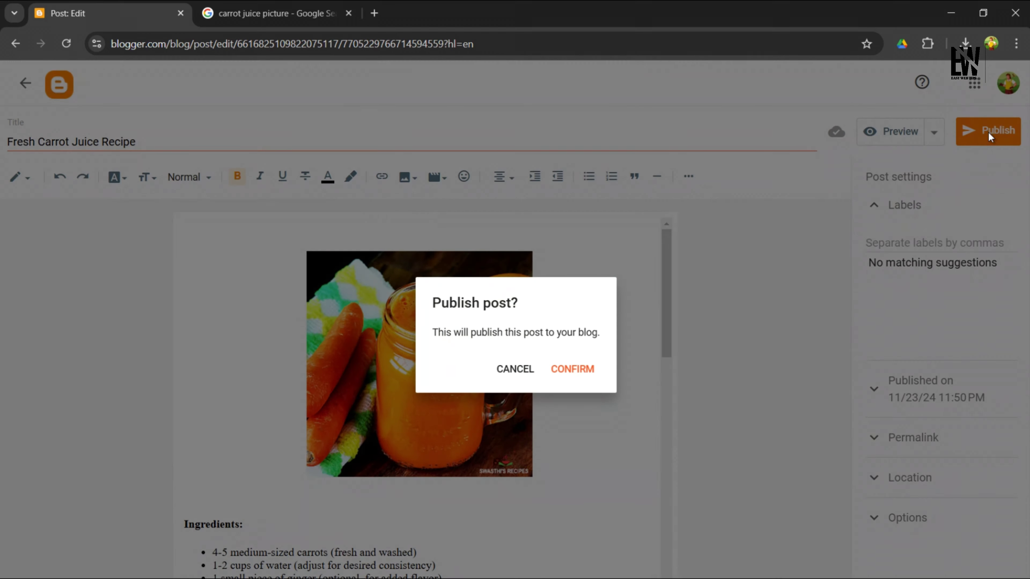
{"action": "left_click", "coordinate": [572, 370]}
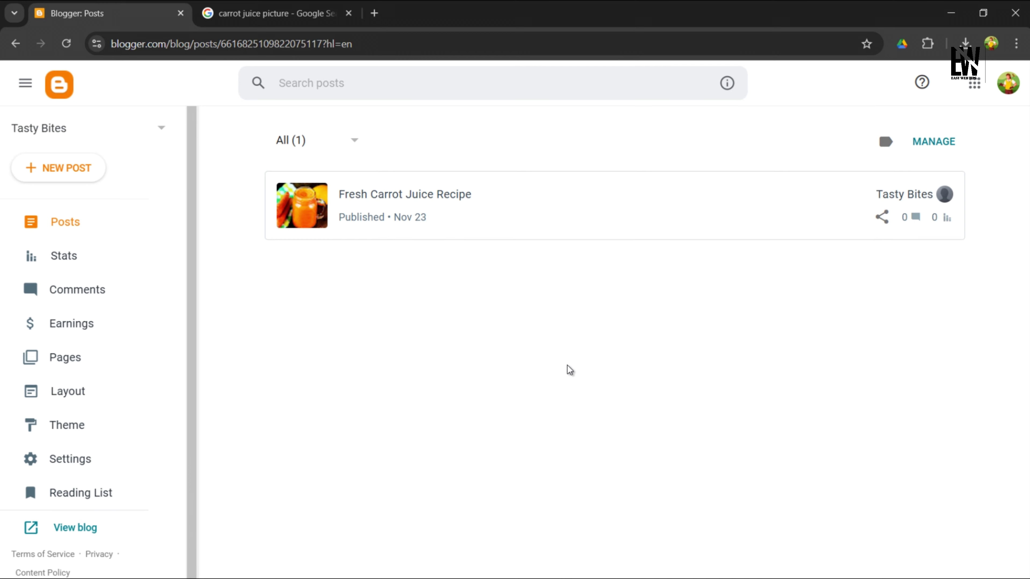
- Check the blog's statistics and its comments after publishing the post
{"action": "left_click", "coordinate": [73, 263]}
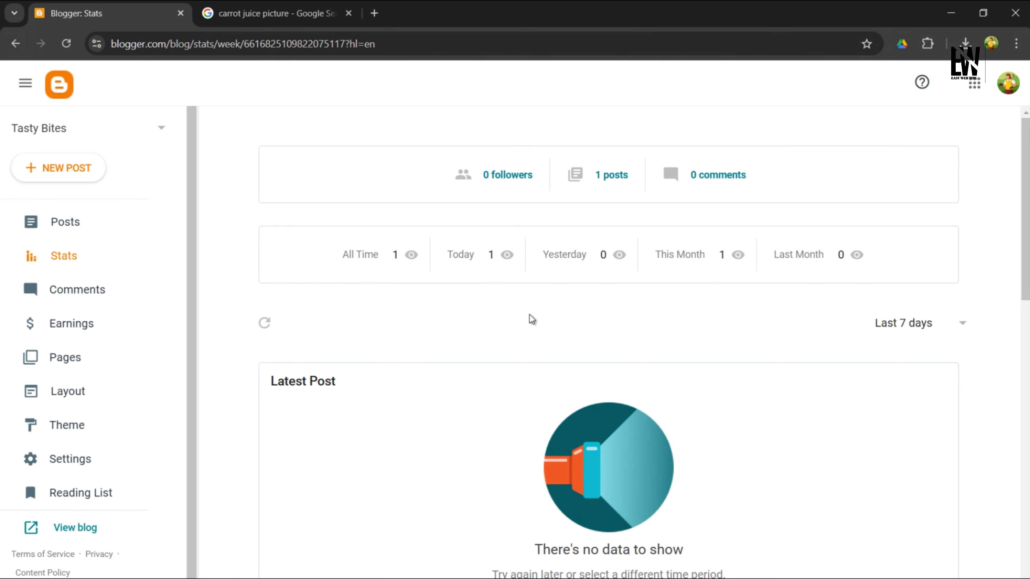
{"action": "scroll", "coordinate": [530, 317], "scroll_direction": "down", "scroll_amount": 10}
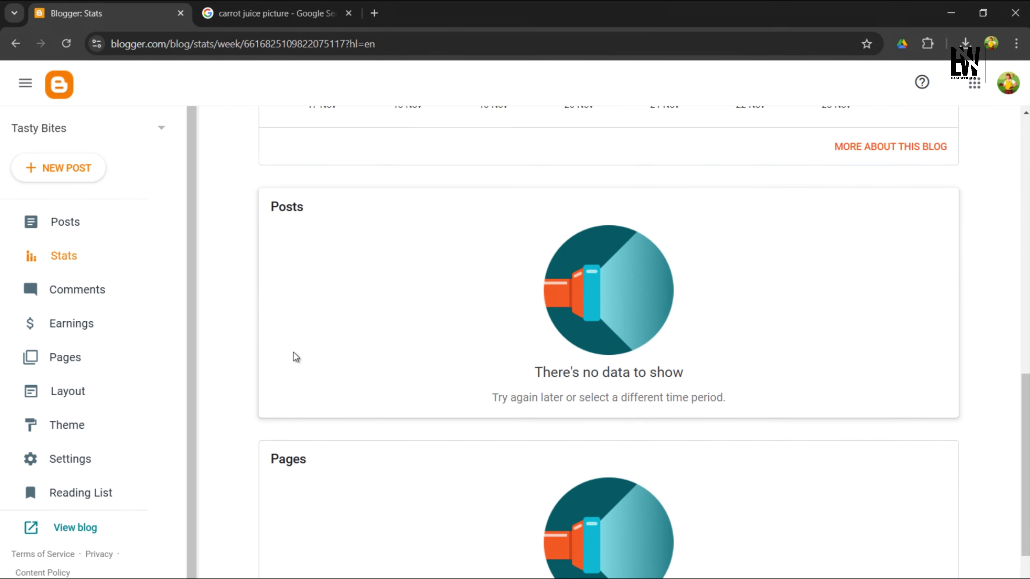
{"action": "left_click", "coordinate": [76, 286]}
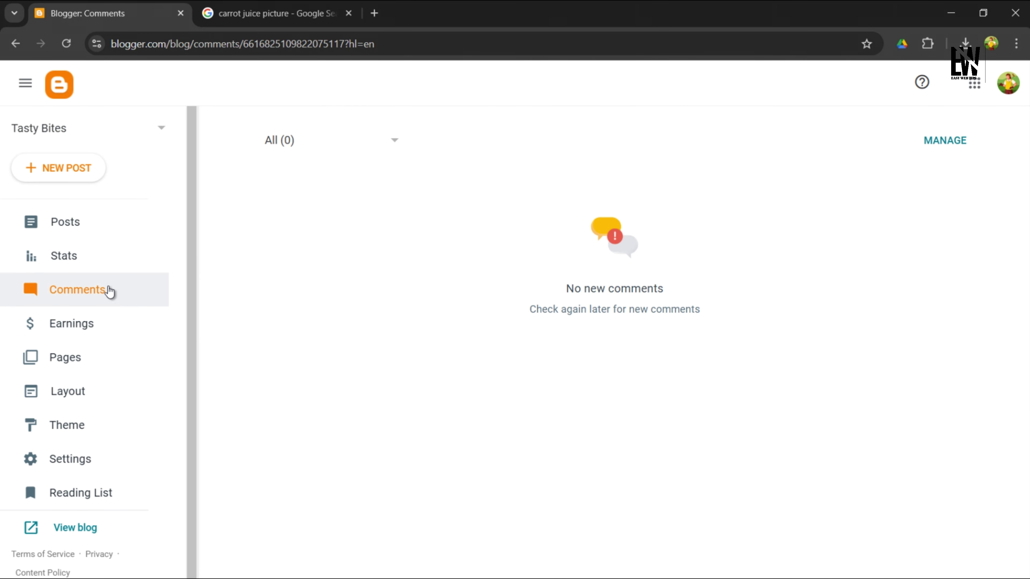
- Open the blog layout and rearrange a gadget in the Sidebar (Bottom) section
{"action": "left_click", "coordinate": [80, 388]}
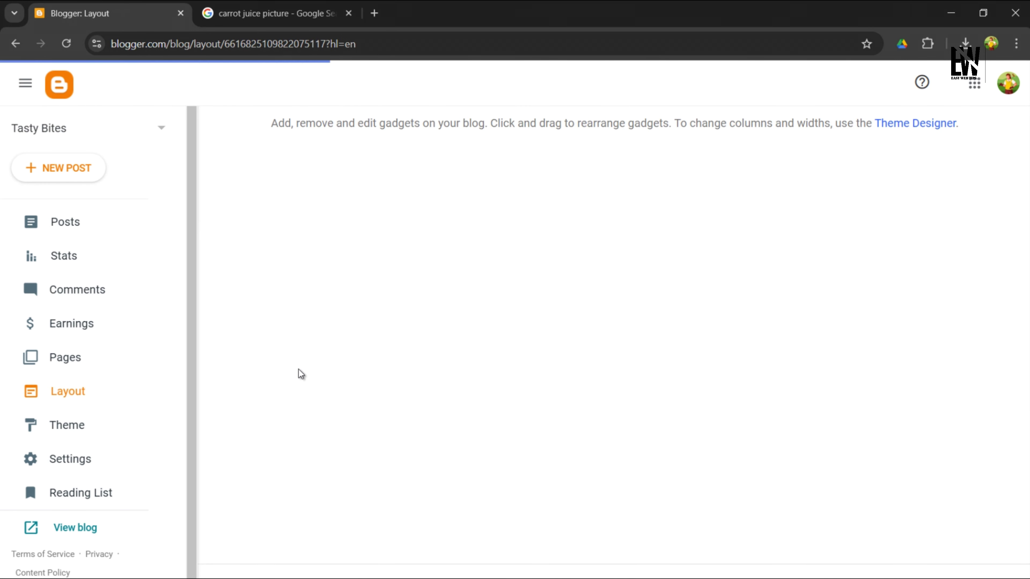
{"action": "scroll", "coordinate": [557, 448], "scroll_direction": "down", "scroll_amount": 3}
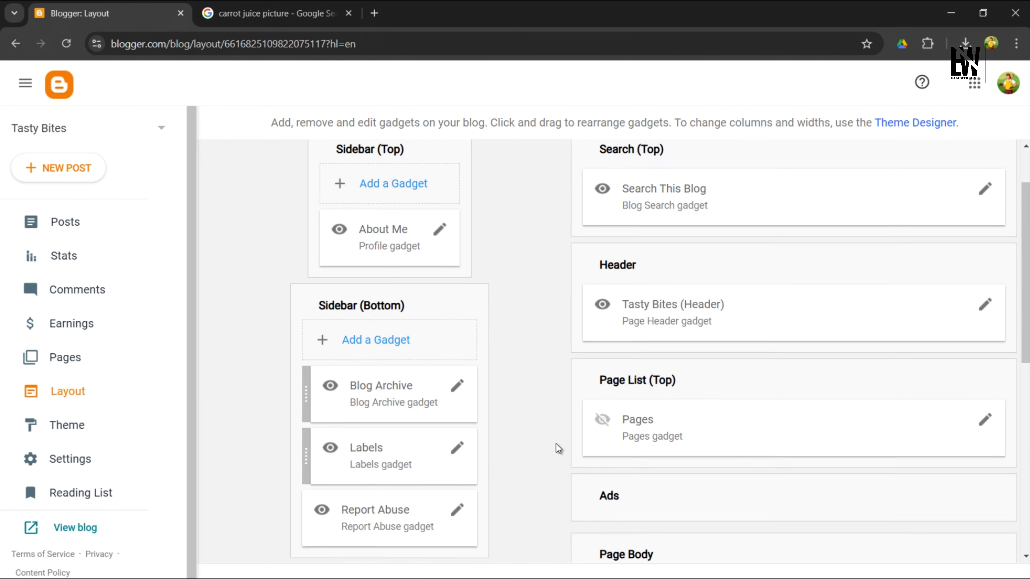
{"action": "left_click_drag", "start_coordinate": [385, 336], "coordinate": [421, 393]}
{"action": "scroll", "coordinate": [421, 394], "scroll_direction": "down", "scroll_amount": 5}
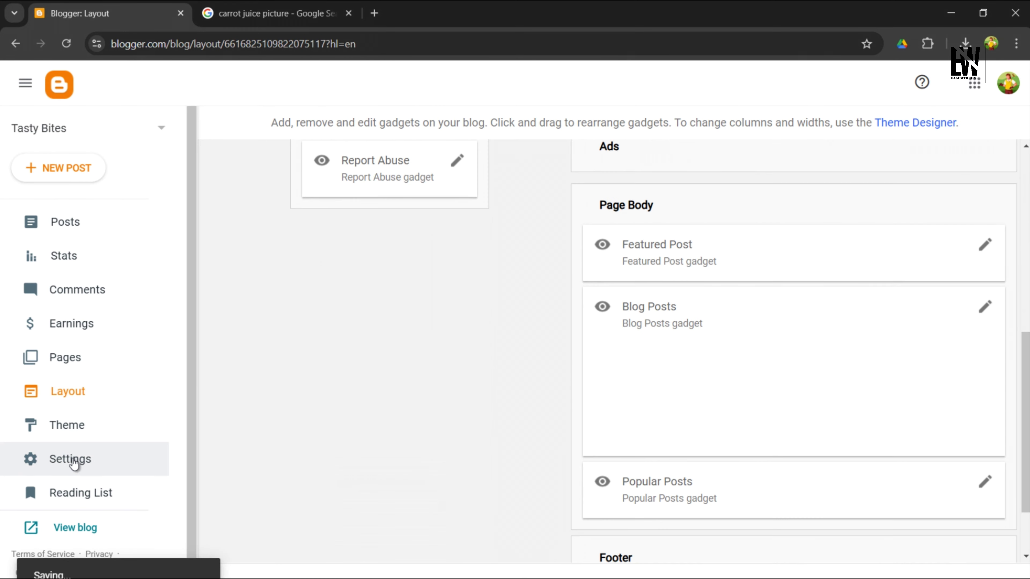
- Choose the Soho Red theme from the available blog themes and apply it to the Tasty Bites blog
{"action": "left_click", "coordinate": [74, 434]}
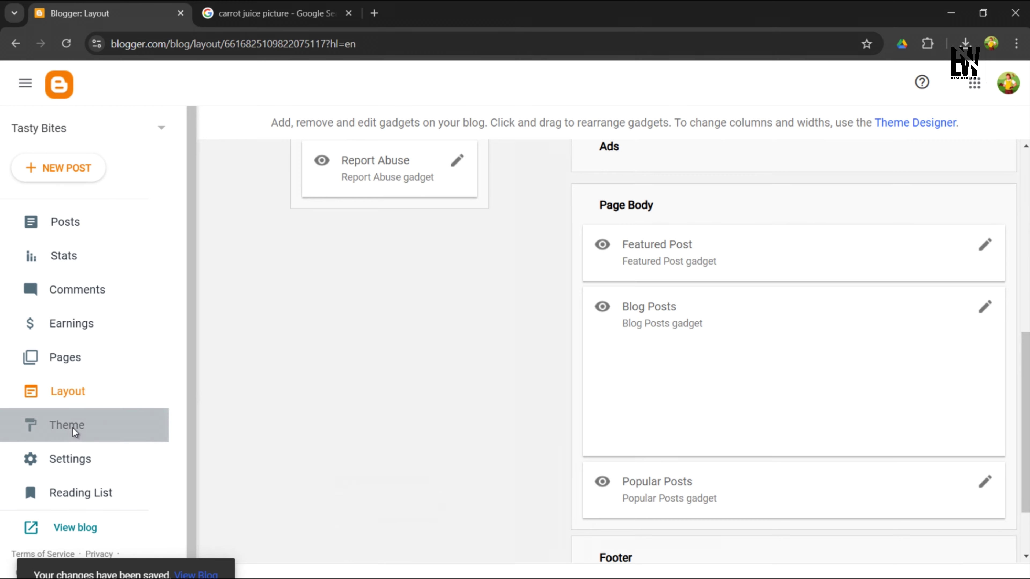
{"action": "scroll", "coordinate": [588, 341], "scroll_direction": "down", "scroll_amount": 10}
{"action": "scroll", "coordinate": [625, 366], "scroll_direction": "up", "scroll_amount": 4}
{"action": "scroll", "coordinate": [568, 353], "scroll_direction": "down", "scroll_amount": 10}
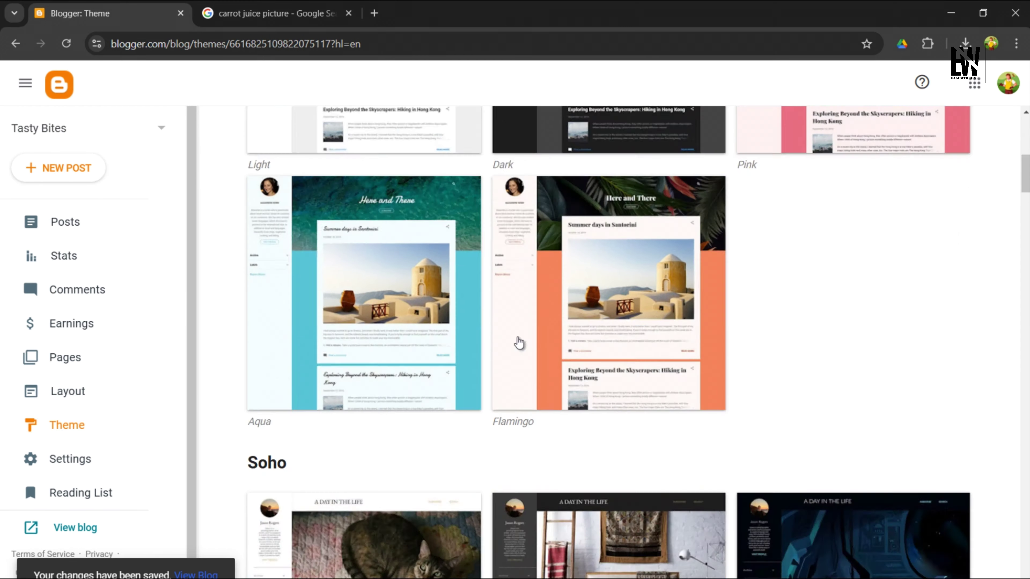
{"action": "scroll", "coordinate": [531, 349], "scroll_direction": "down", "scroll_amount": 4}
{"action": "left_click", "coordinate": [525, 313]}
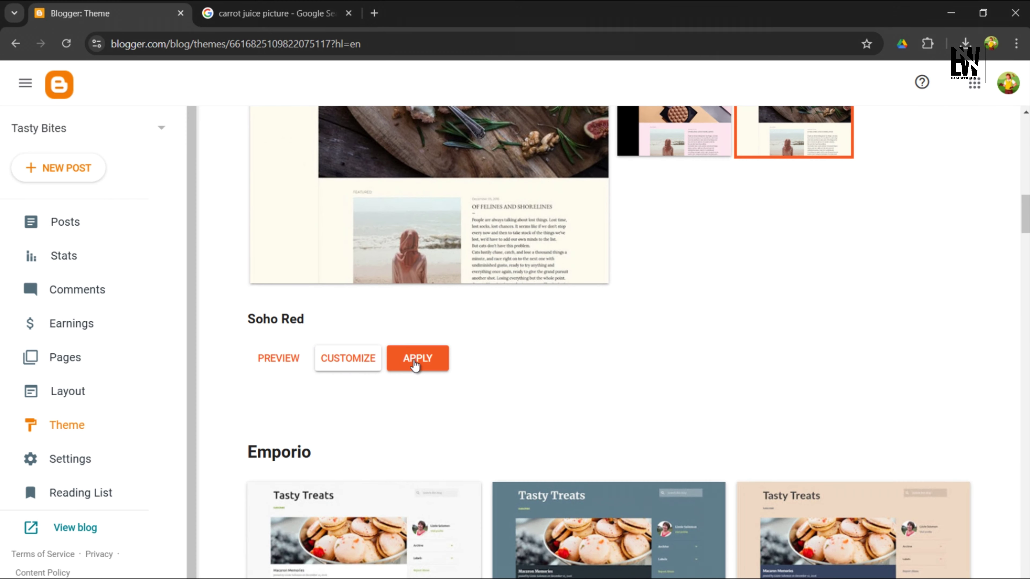
{"action": "left_click", "coordinate": [417, 358]}
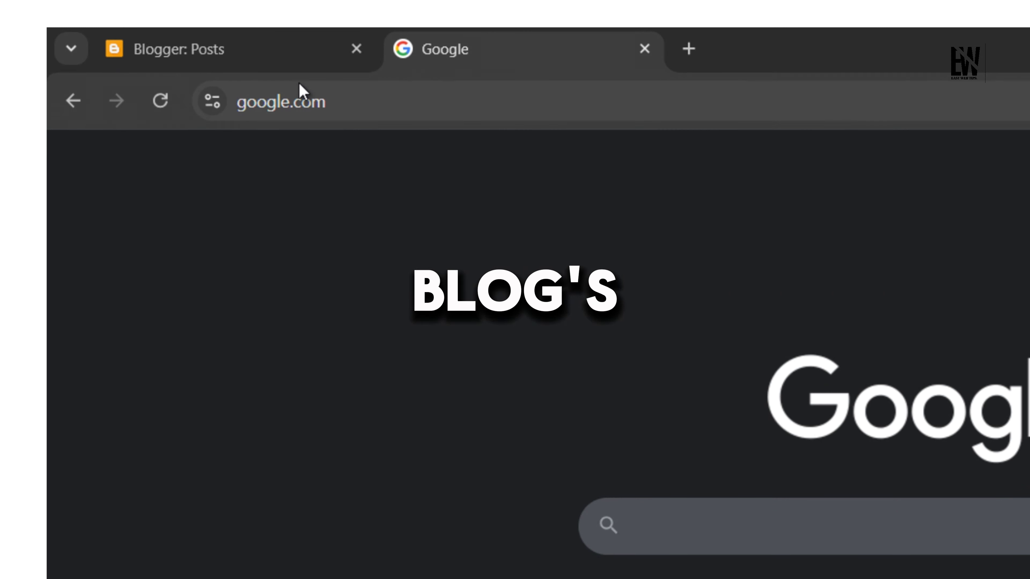
- Enter the long example web address gastronomicadventuresunlimited.blogspot.com in the browser tab showing Google
{"action": "left_click", "coordinate": [333, 114]}
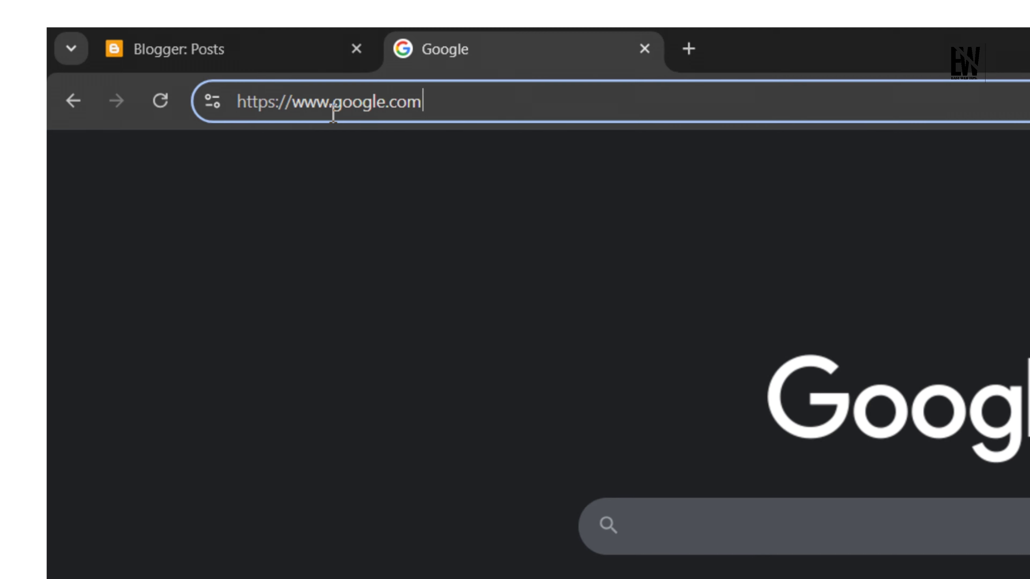
{"action": "key", "text": "ctrl+a"}
{"action": "type", "text": "gan"}
{"action": "key", "text": "BackSpace"}
{"action": "type", "text": "stro"}
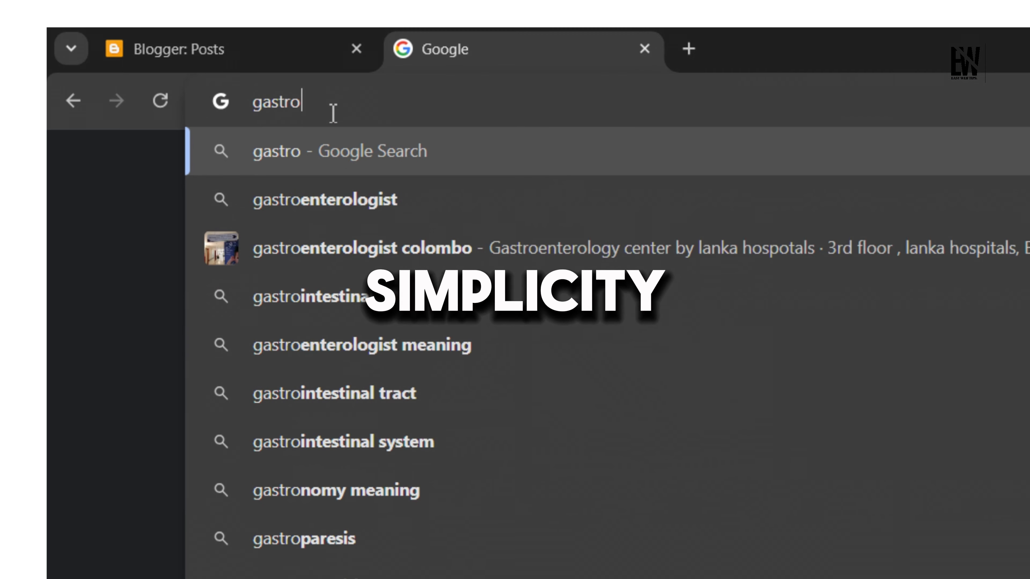
{"action": "type", "text": "nomicad"}
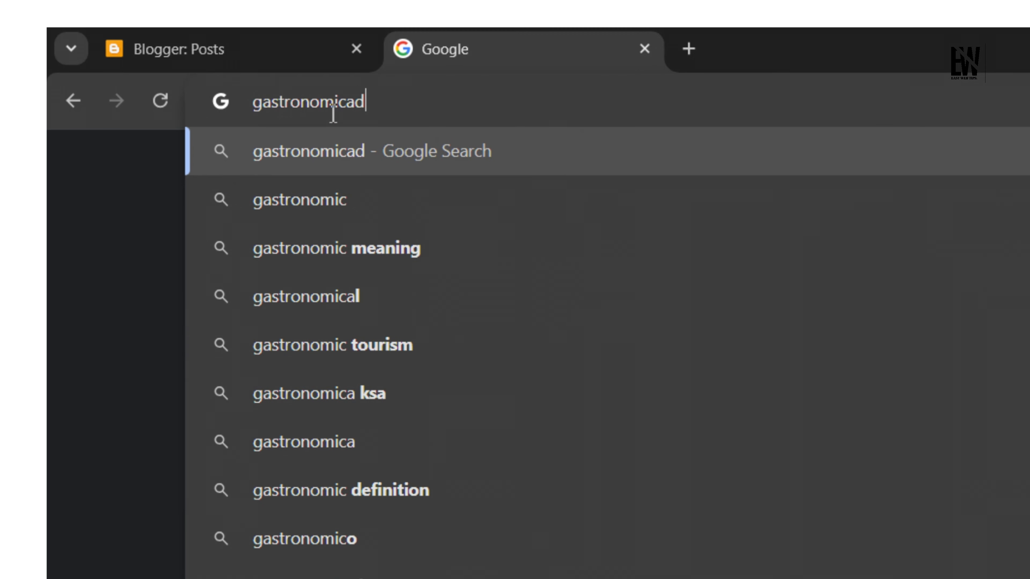
{"action": "type", "text": "ventures"}
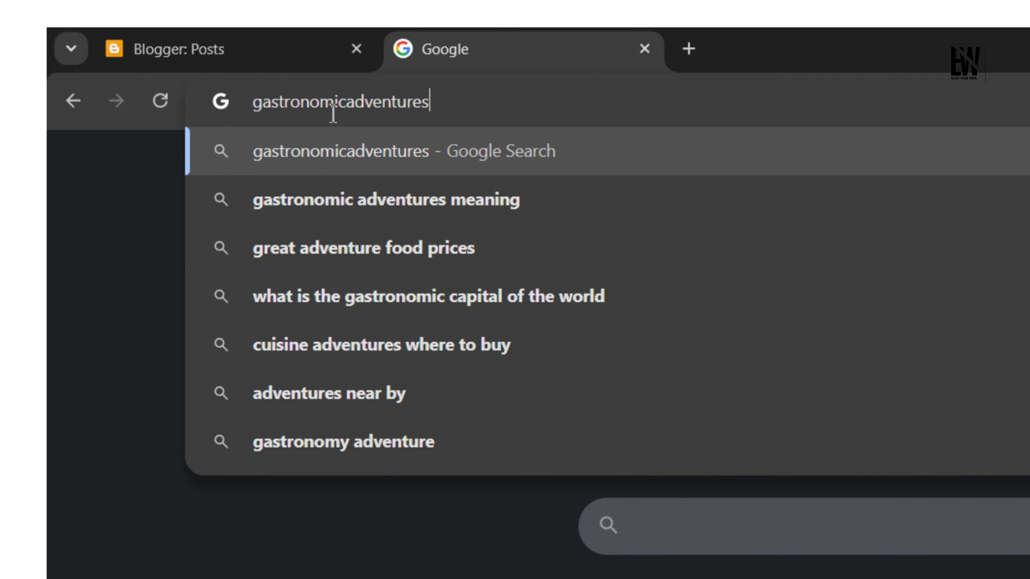
{"action": "type", "text": "unlimited.blogspot.com"}
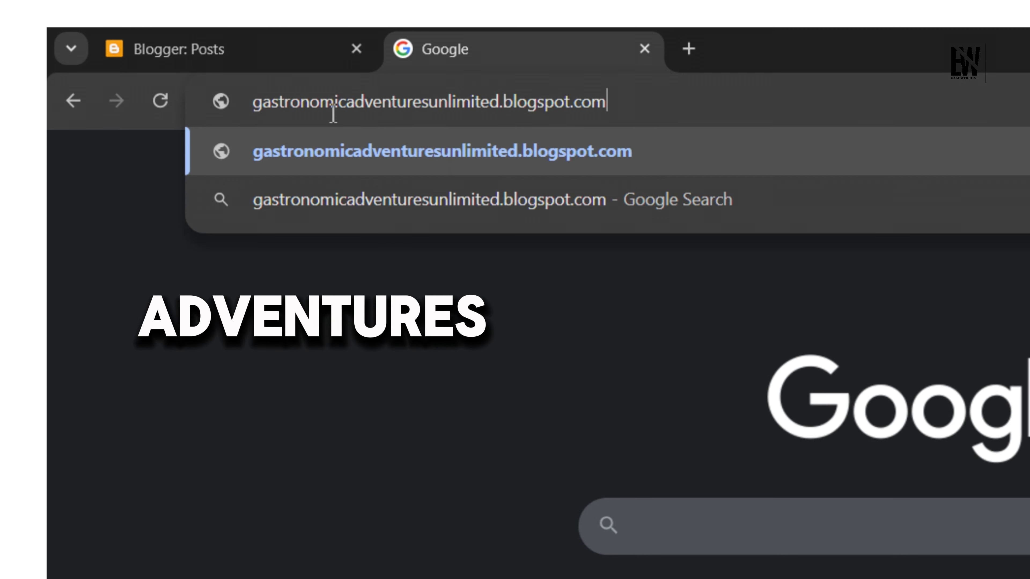
- Replace the entered web address with the shorter tastybites.blogspot.com
{"action": "key", "text": "ctrl+a"}
{"action": "type", "text": "tastybites.blogspot.com"}
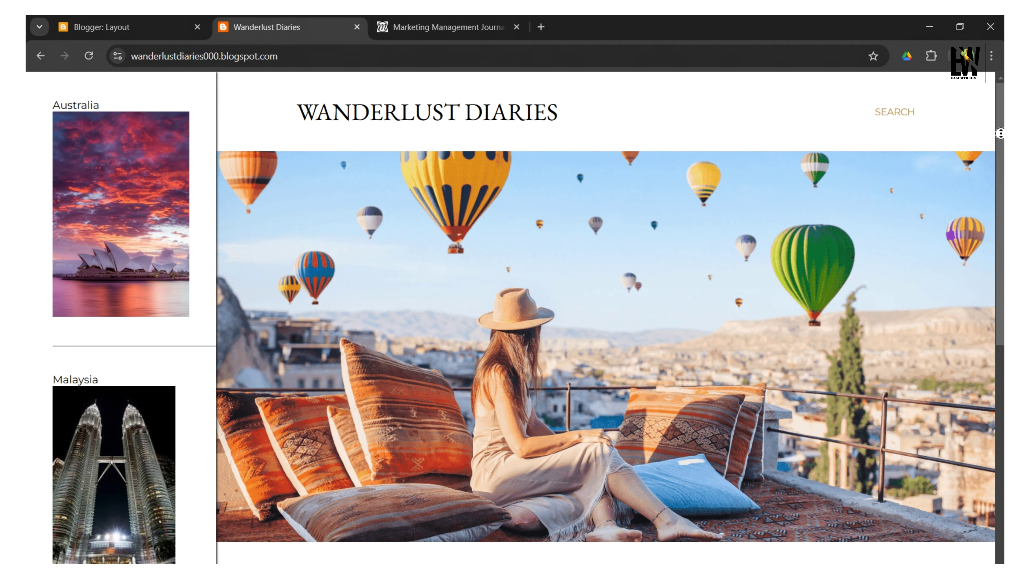
- Look through the home pages of the Wanderlust Diaries and Marketing Management Journal blogs for design and content
{"action": "scroll", "coordinate": [1000, 134], "scroll_direction": "down", "scroll_amount": 5}
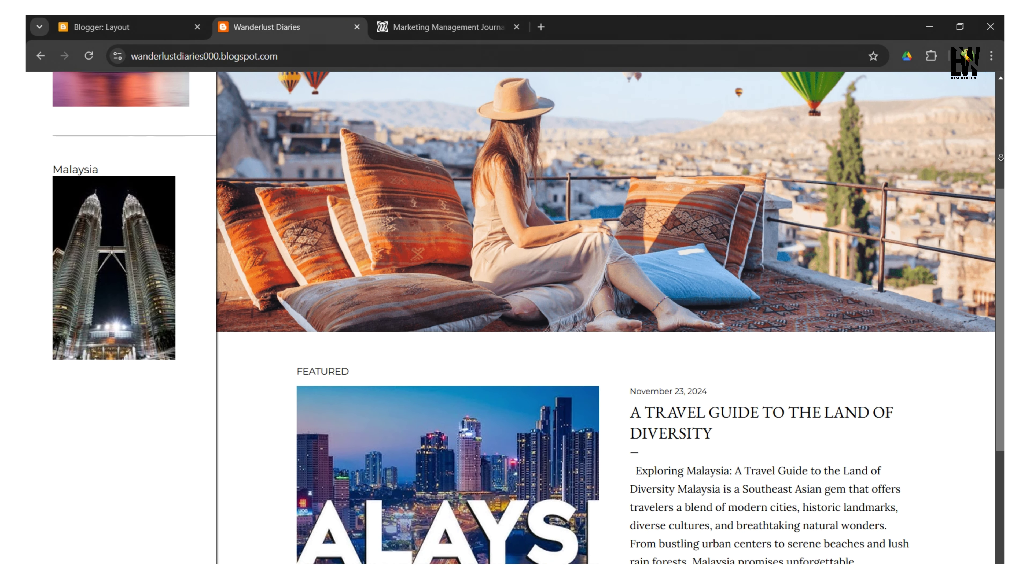
{"action": "scroll", "coordinate": [1001, 157], "scroll_direction": "down", "scroll_amount": 3}
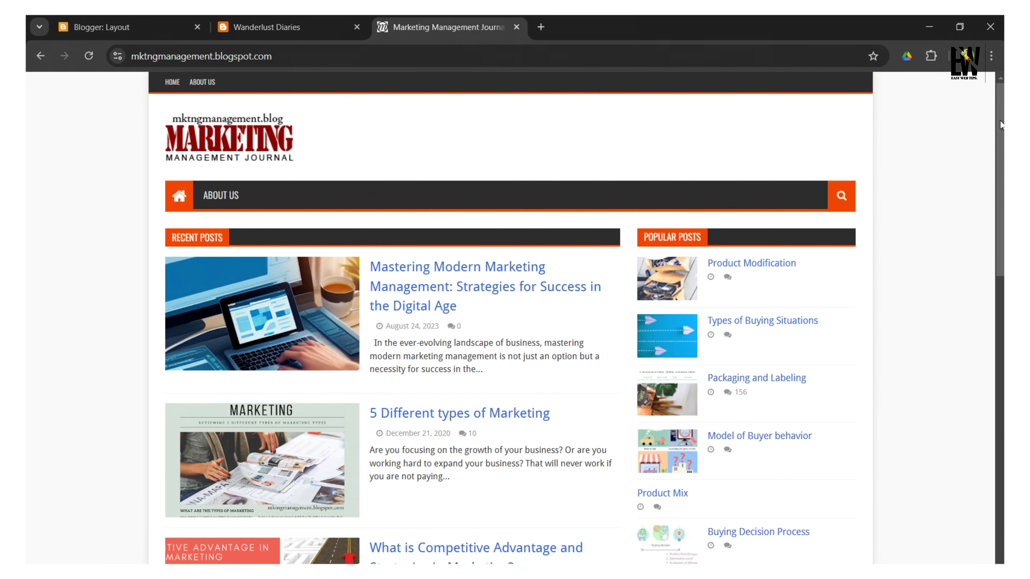
{"action": "scroll", "coordinate": [1000, 124], "scroll_direction": "down", "scroll_amount": 2}
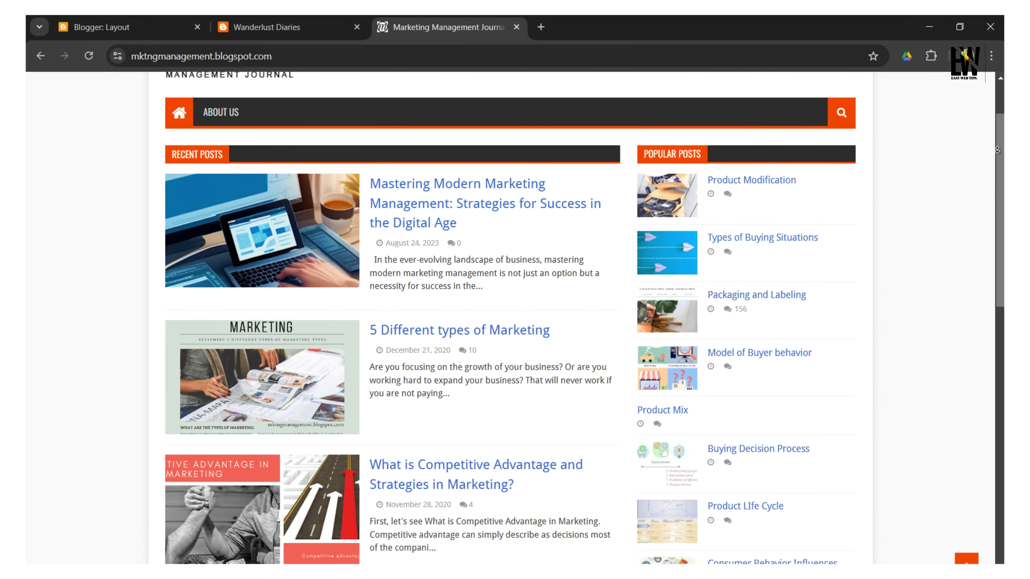
{"action": "scroll", "coordinate": [998, 150], "scroll_direction": "down", "scroll_amount": 4}
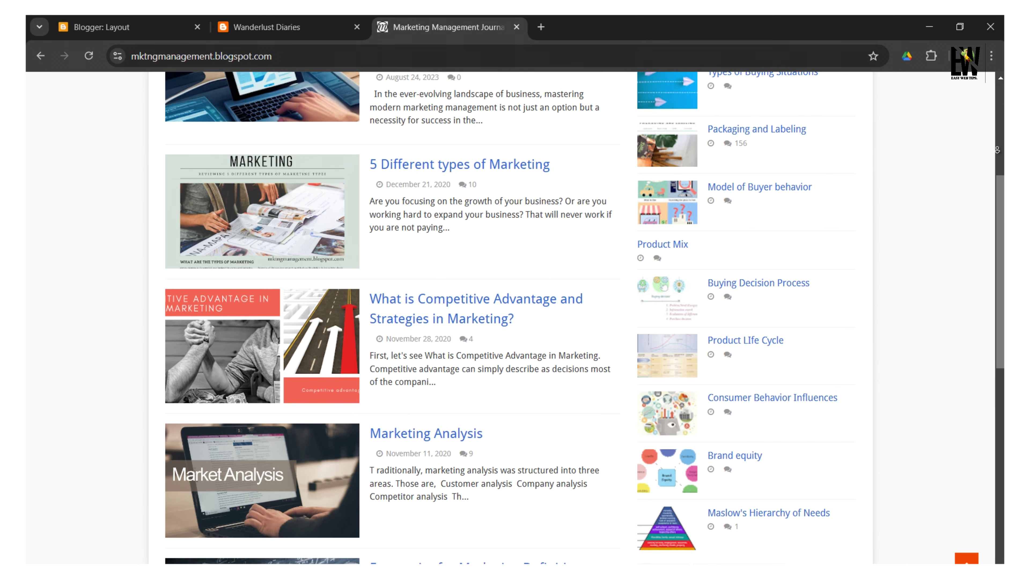
{"action": "scroll", "coordinate": [997, 150], "scroll_direction": "down", "scroll_amount": 4}
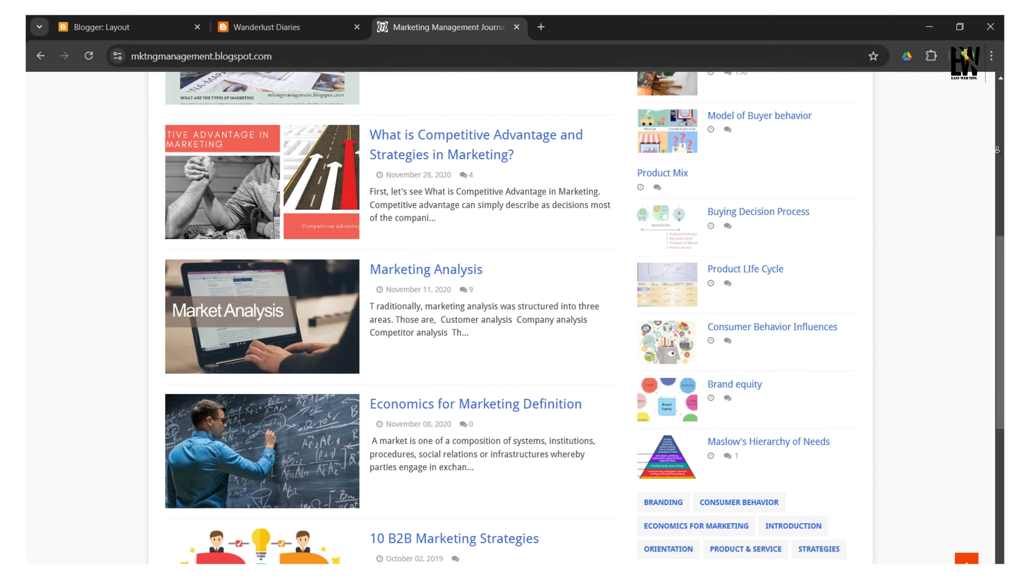
{"action": "scroll", "coordinate": [997, 150], "scroll_direction": "down", "scroll_amount": 3}
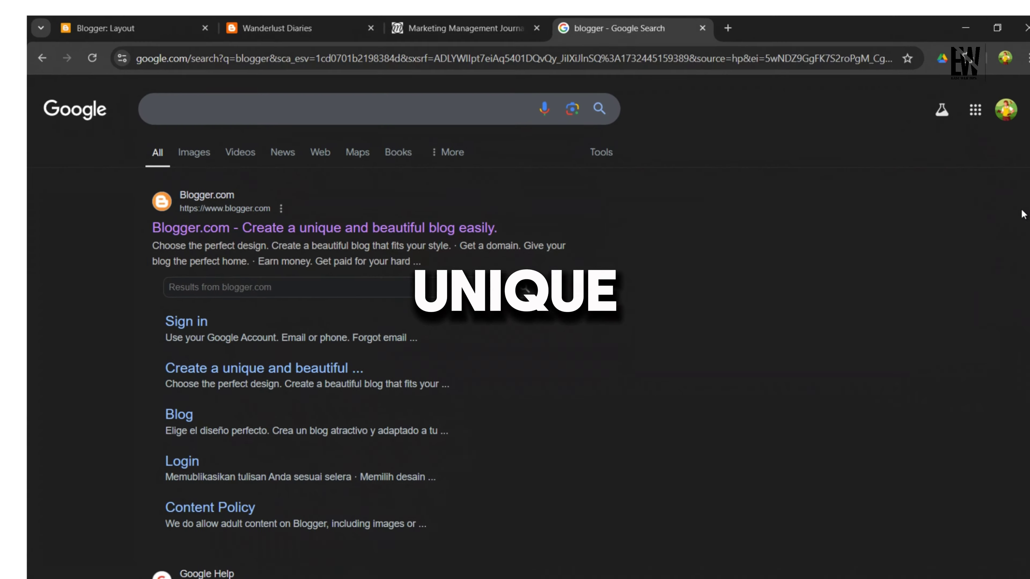
- Search Google for "tasty bites", decline sharing the precise location, and look through the results
{"action": "left_click", "coordinate": [359, 128]}
{"action": "type", "text": "tasty bites"}
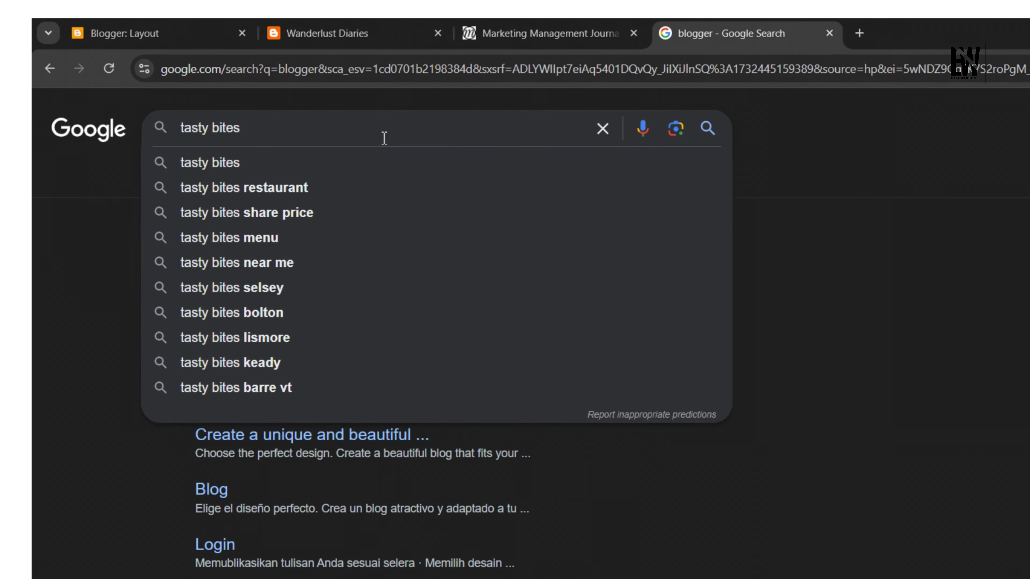
{"action": "key", "text": "Return"}
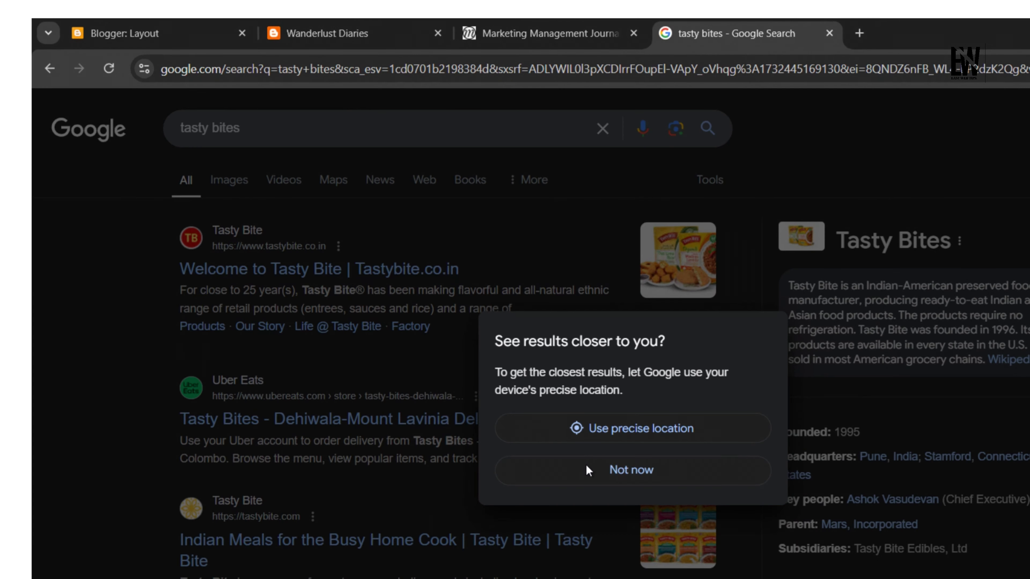
{"action": "left_click", "coordinate": [588, 470]}
{"action": "scroll", "coordinate": [446, 333], "scroll_direction": "down", "scroll_amount": 8}
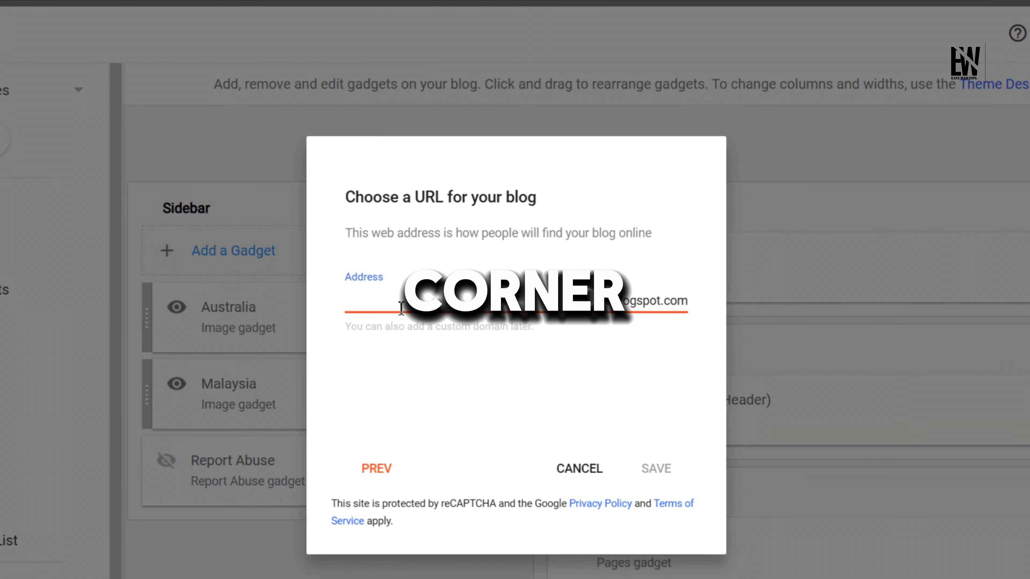
- Enter a blogspot.com web address for the new blog
{"action": "type", "text": "q"}
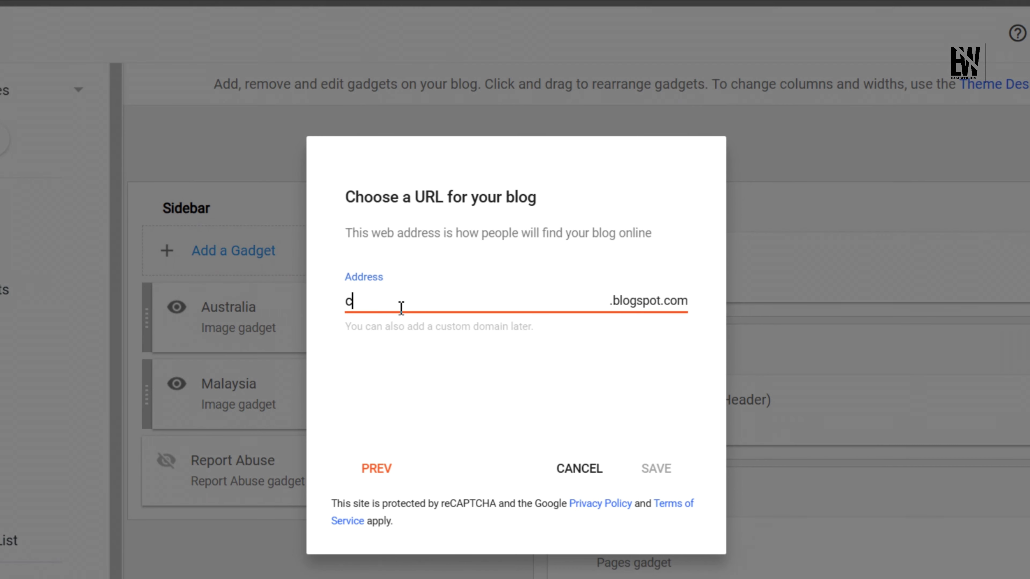